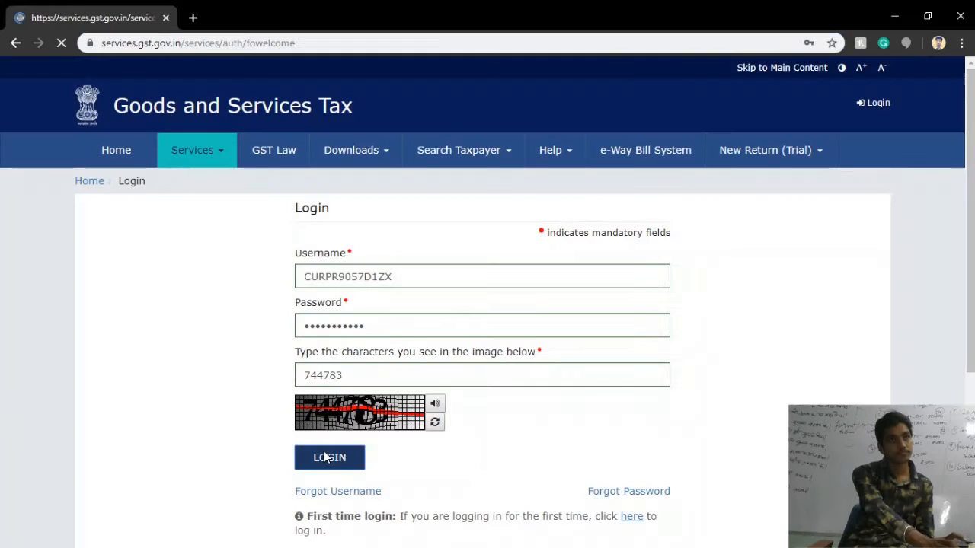
Log in to the GST portal and look up the returns to file for November of financial year 2019-20.
left_click(326, 457)
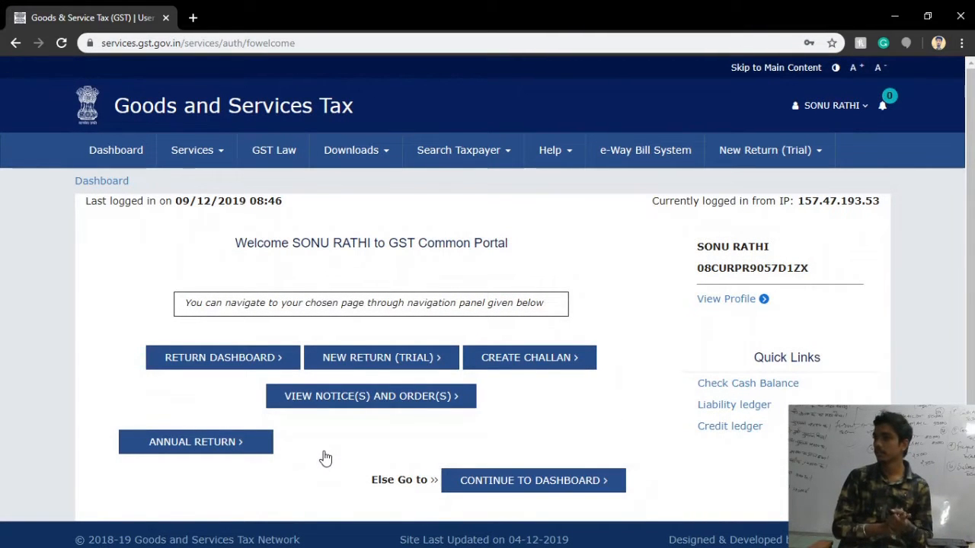
left_click(260, 370)
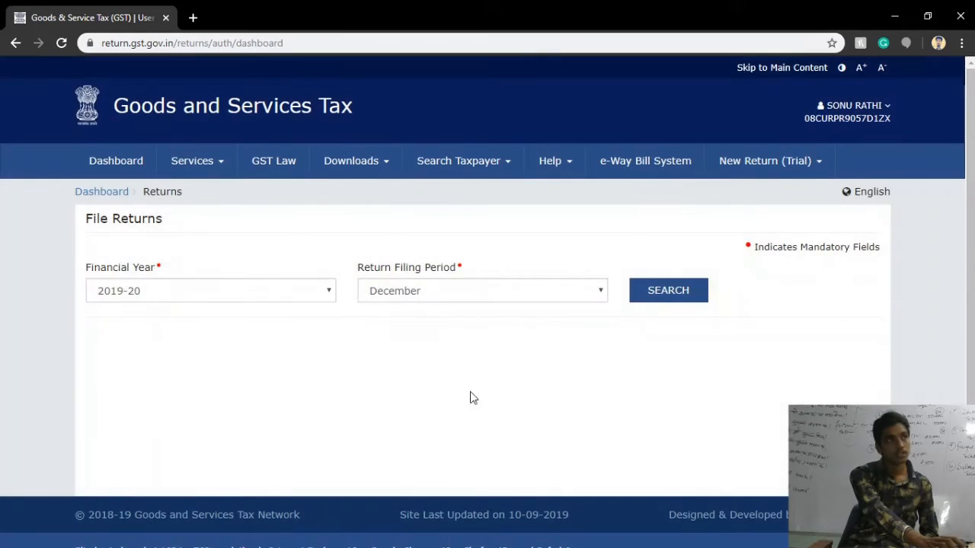
left_click(399, 291)
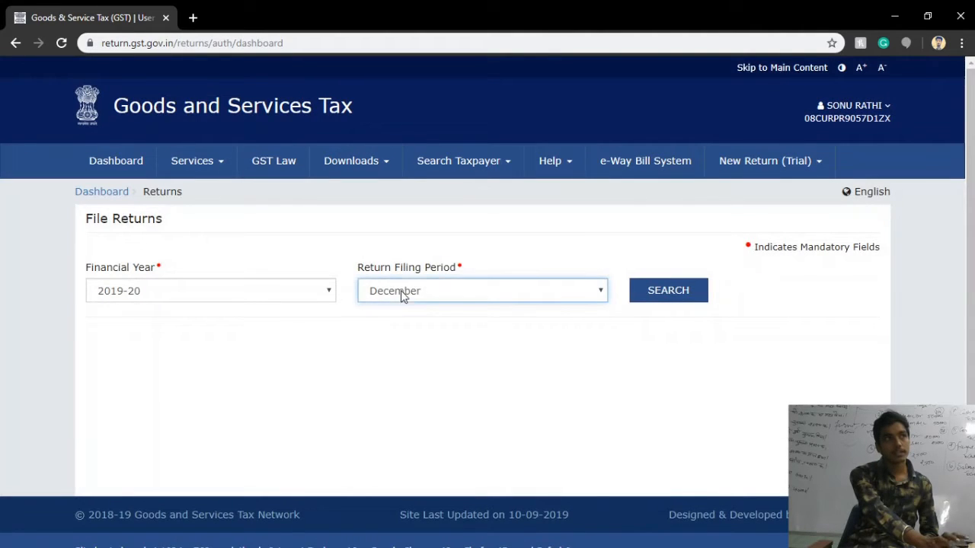
left_click(416, 402)
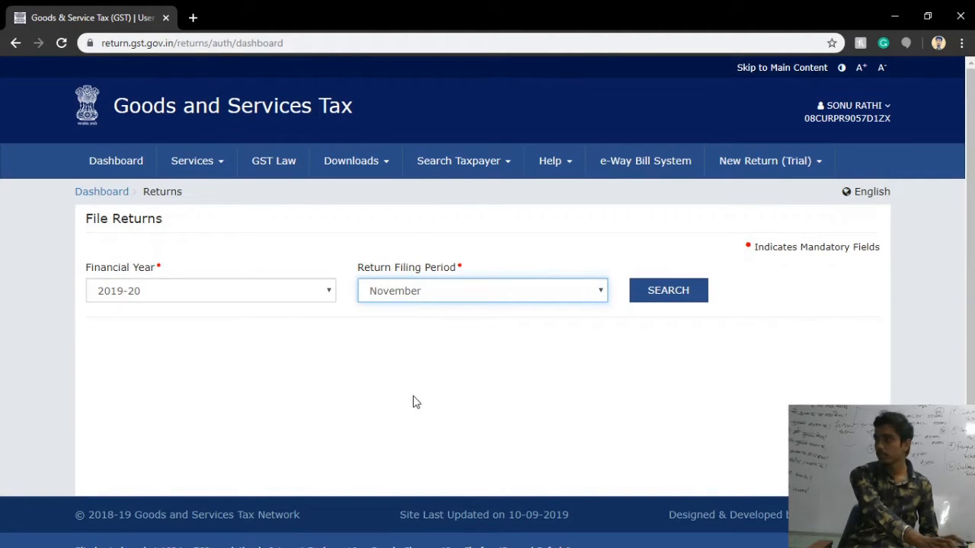
left_click(693, 290)
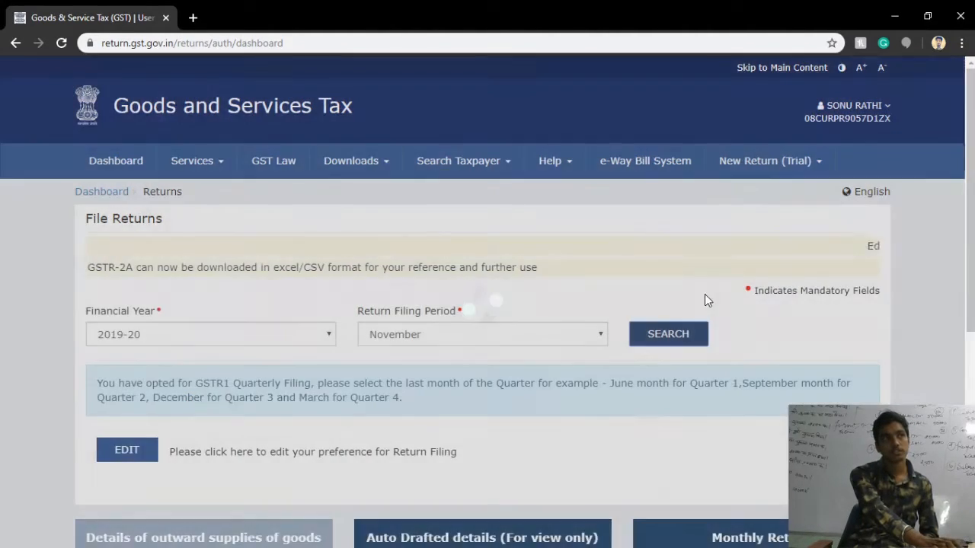
Open the GSTR-3B monthly return and dismiss its filing guidance.
scroll(646, 416, "down", 2)
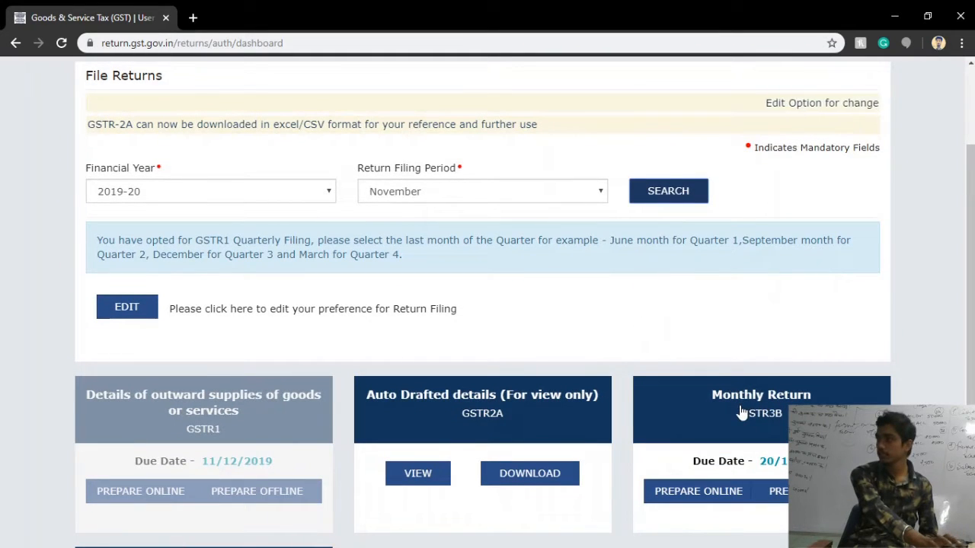
left_click(740, 412)
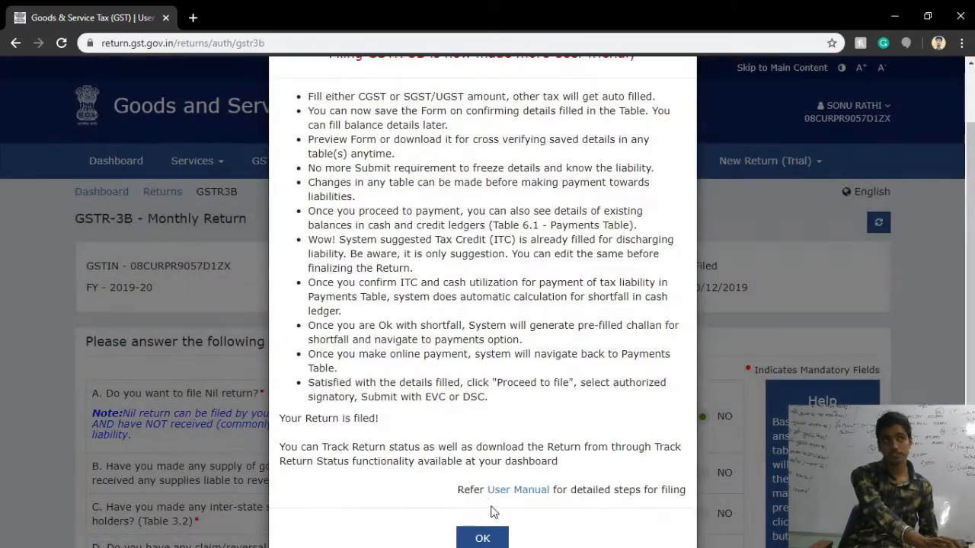
left_click(482, 537)
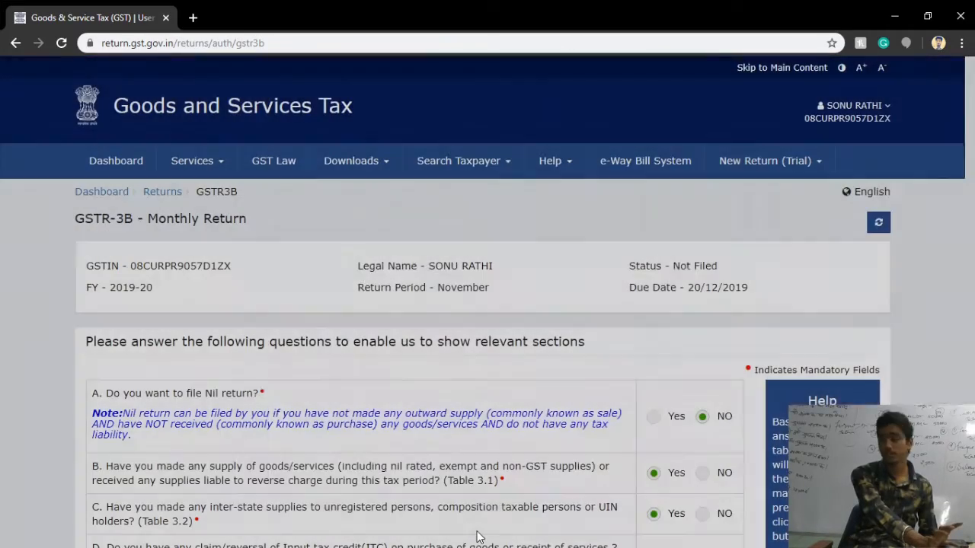
Review questions A to G of the GSTR-3B questionnaire and proceed to the return's section overview.
scroll(477, 533, "down", 2)
scroll(474, 511, "down", 1)
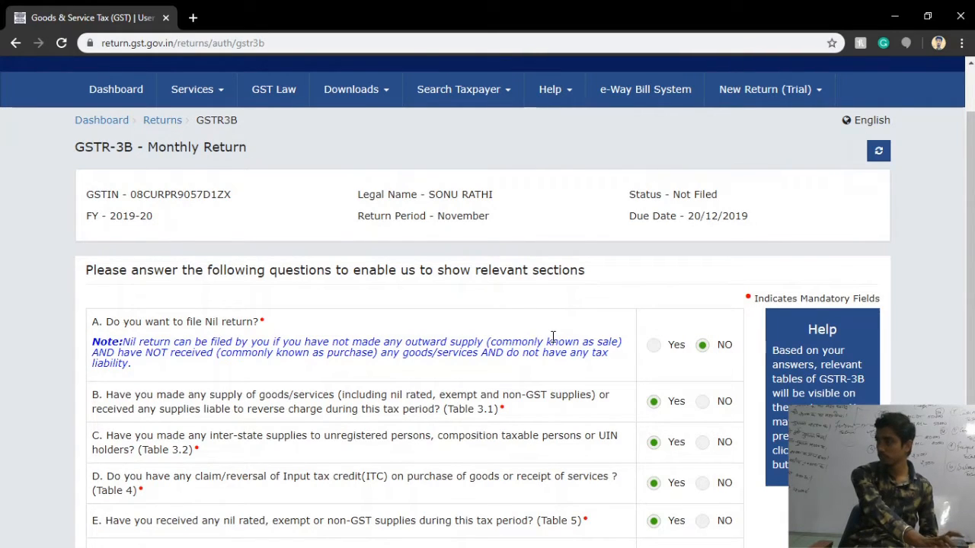
scroll(553, 336, "down", 1)
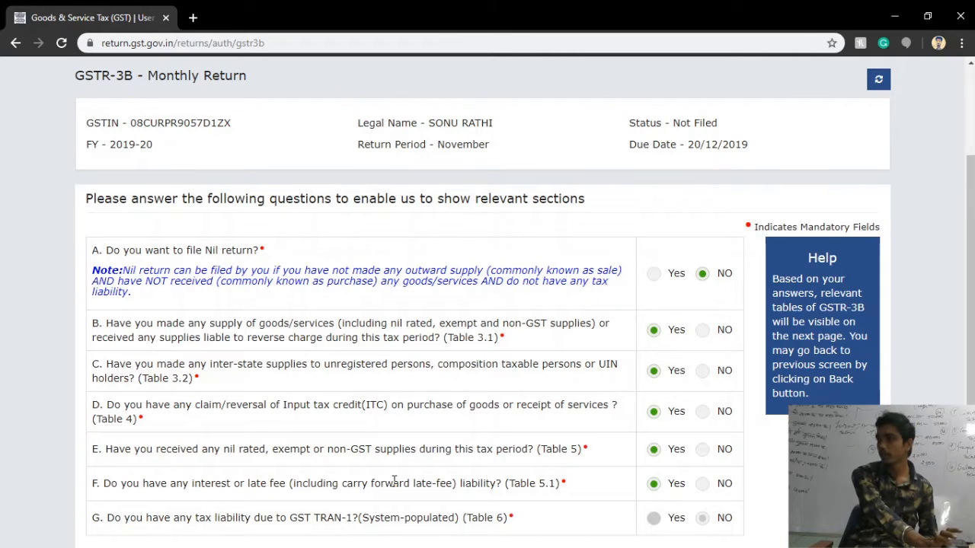
scroll(608, 454, "down", 2)
scroll(608, 455, "down", 1)
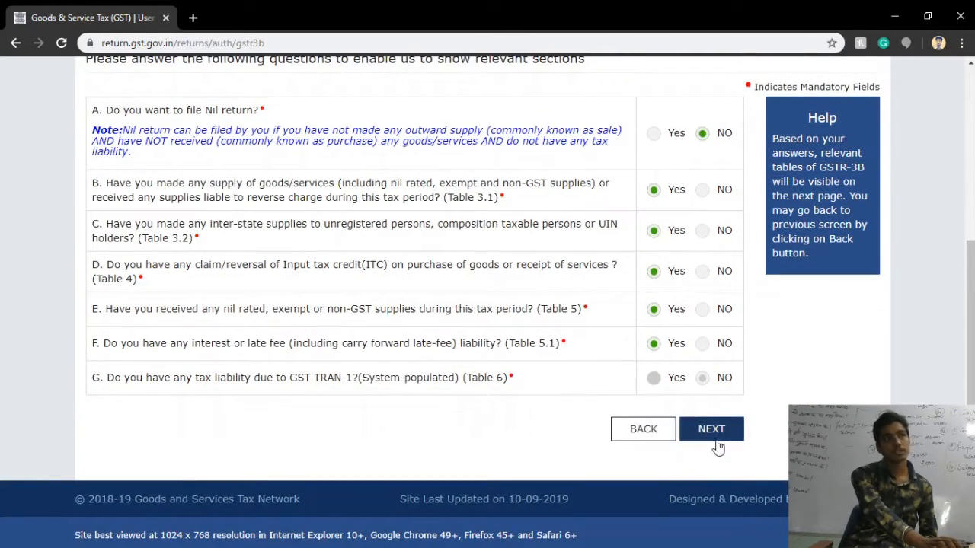
left_click(711, 429)
Open section 3.1 on outward and reverse charge inward supplies, accept the IGST refund guidelines, and confirm the section's details.
scroll(711, 446, "down", 2)
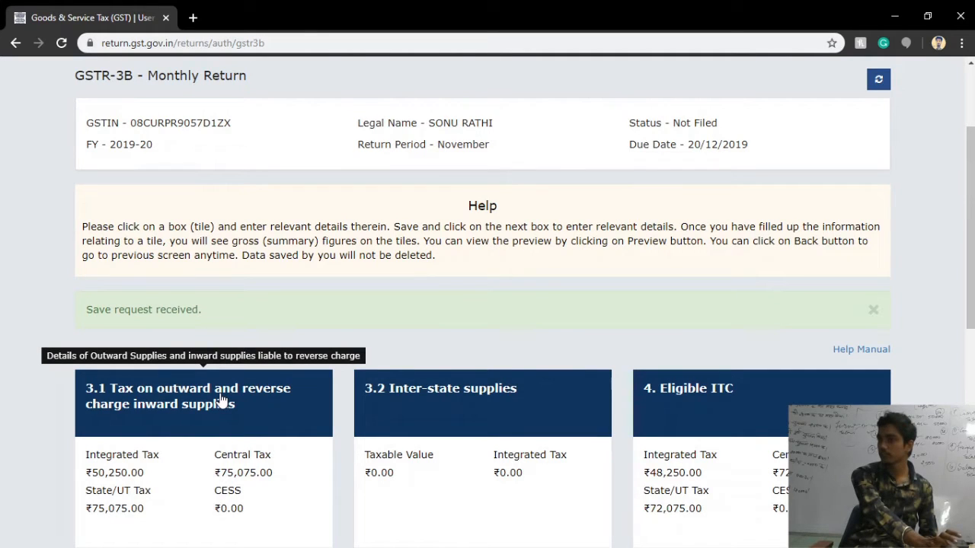
left_click(221, 401)
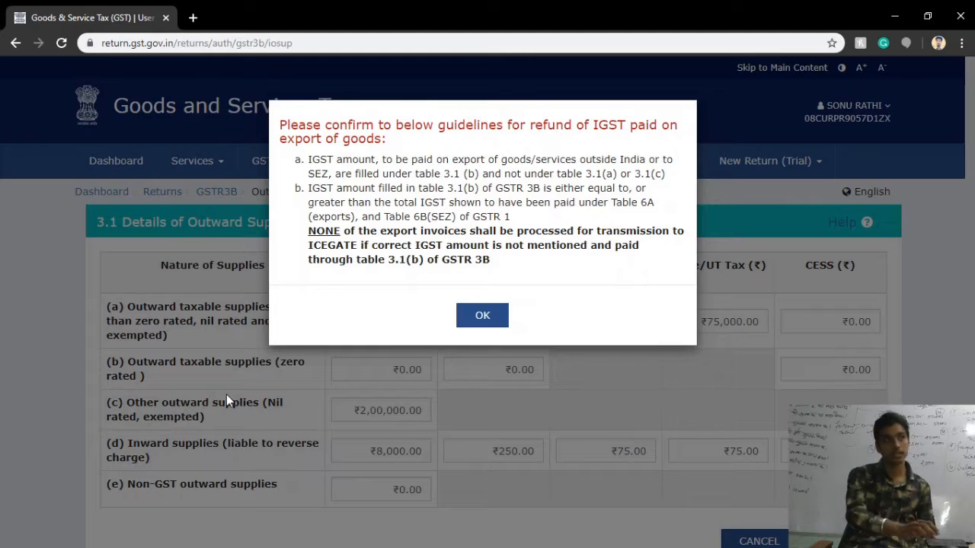
left_click(482, 317)
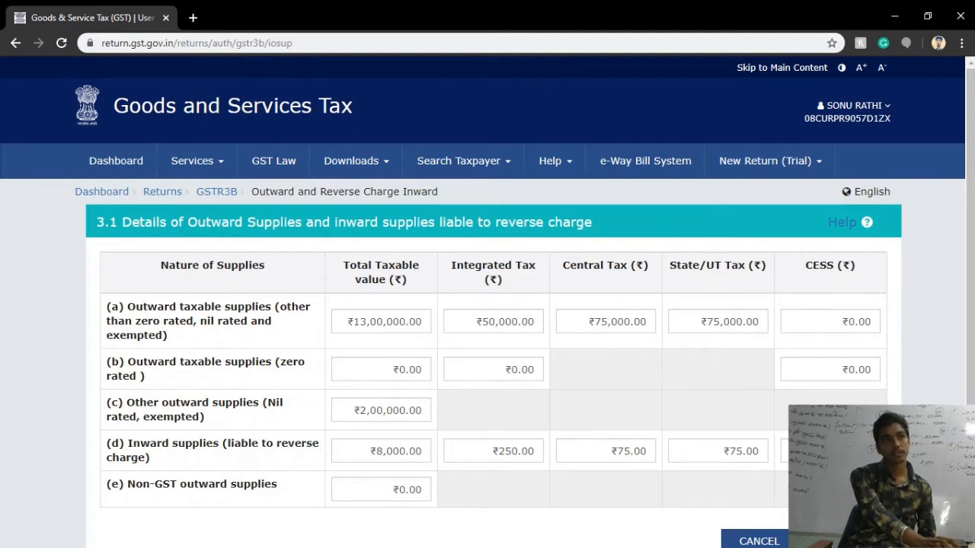
left_click(845, 541)
Examine section 3.2 on inter-state supplies, selecting the unregistered persons row, and leave the section without entering any supplies.
scroll(693, 480, "down", 2)
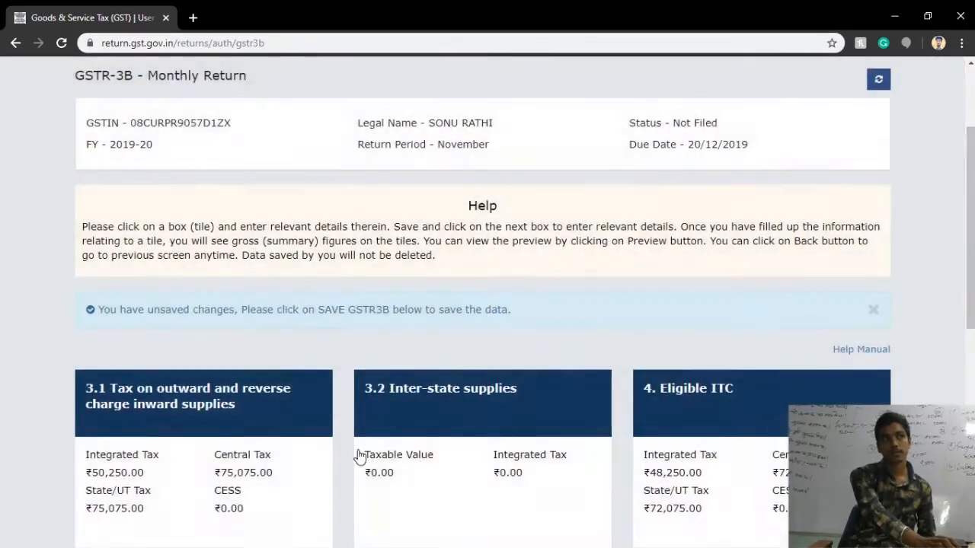
scroll(491, 327, "down", 1)
left_click(500, 320)
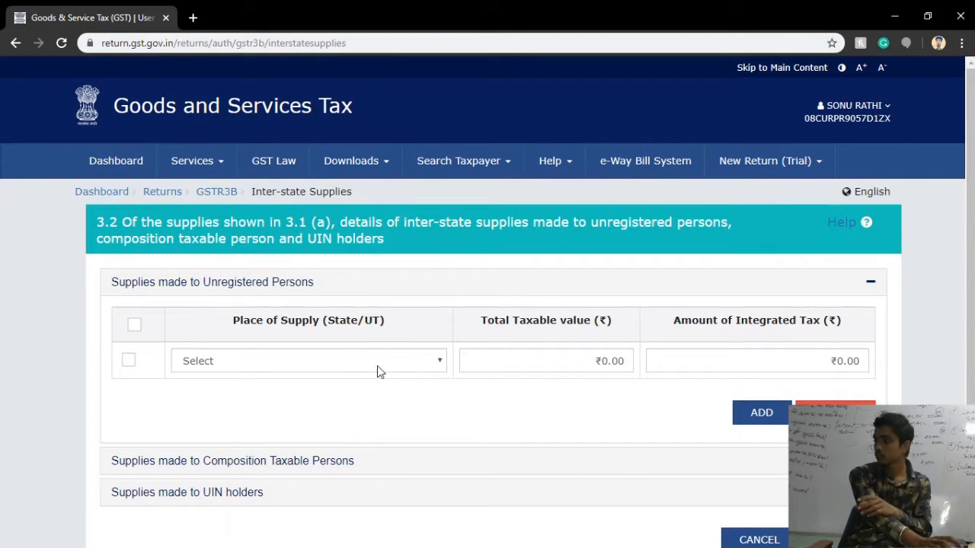
left_click(128, 361)
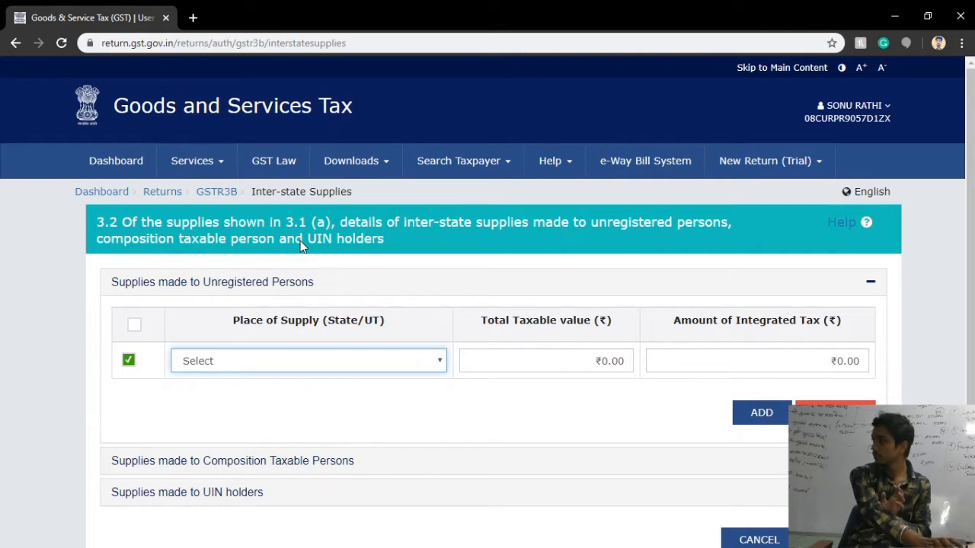
left_click(278, 440)
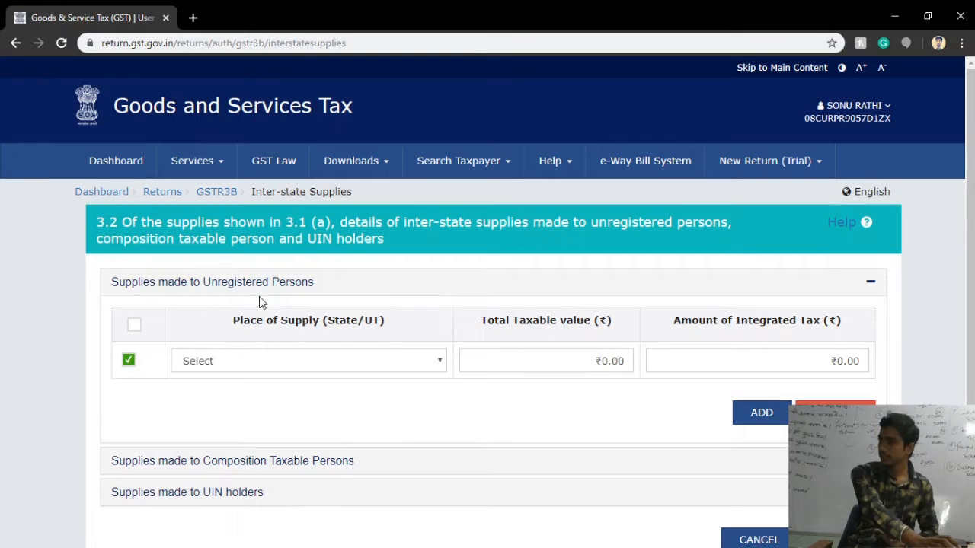
scroll(790, 360, "down", 2)
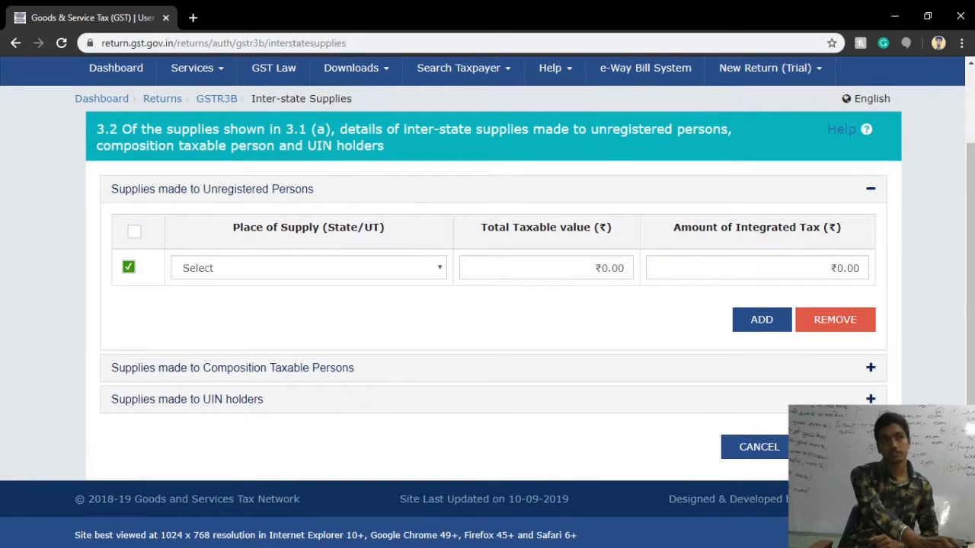
left_click(773, 451)
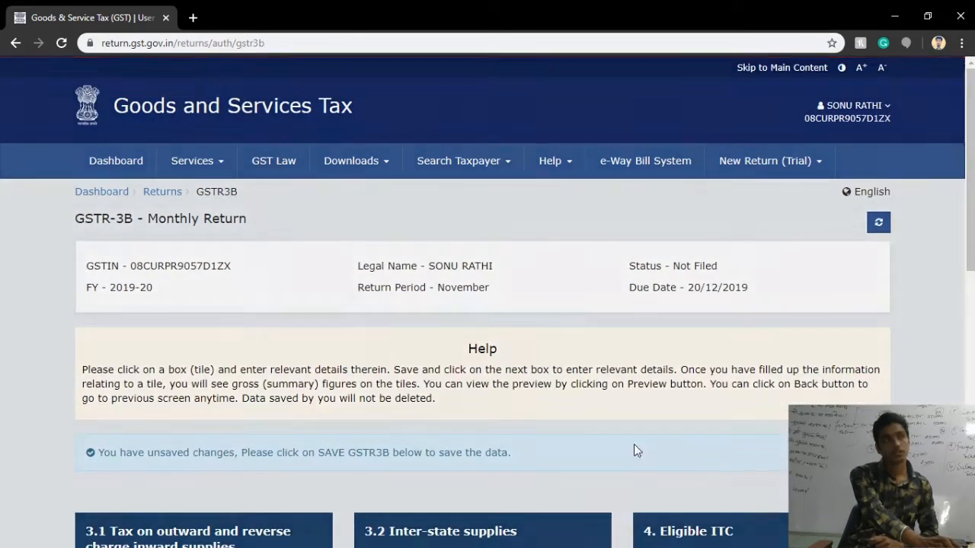
Review all of section 4, Eligible ITC, including the reversed and ineligible credit rows, and confirm its details.
scroll(497, 393, "down", 3)
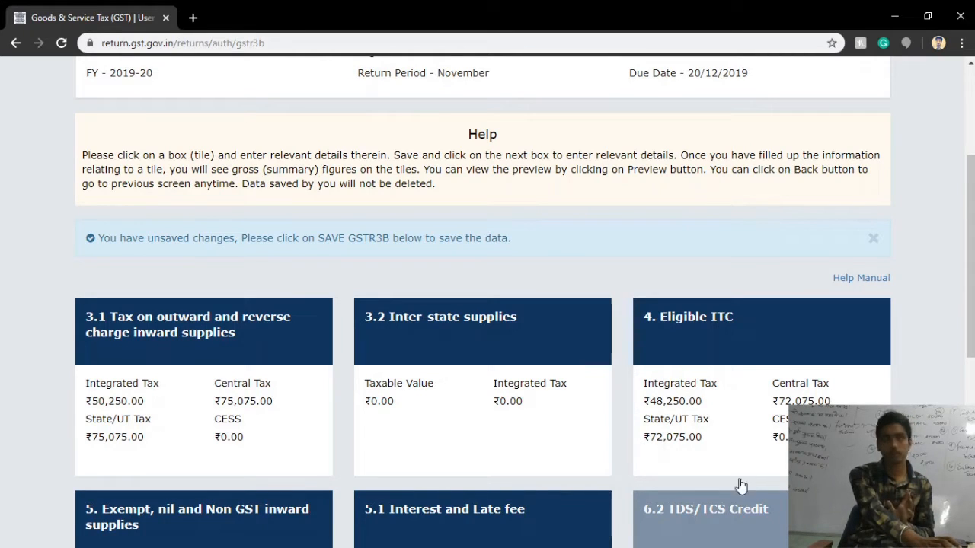
left_click(770, 329)
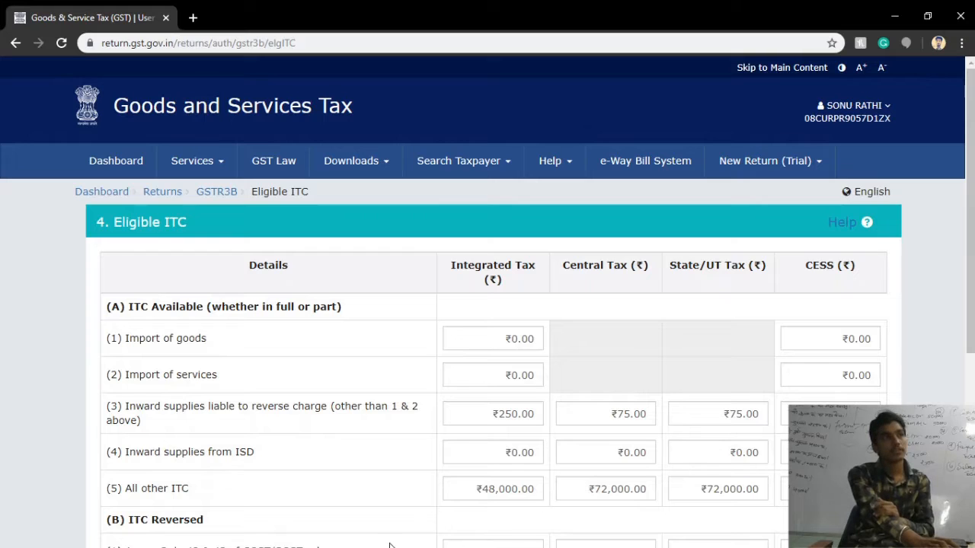
scroll(358, 503, "down", 2)
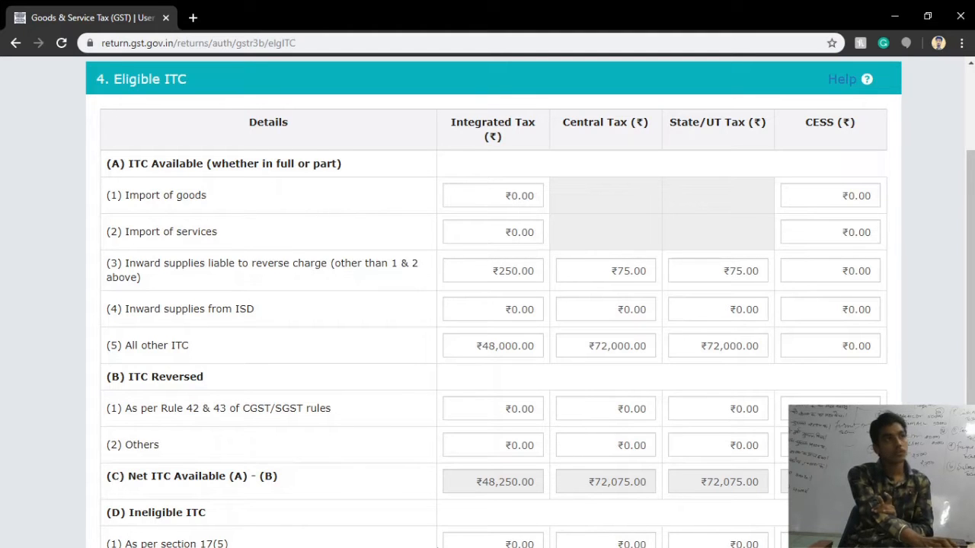
scroll(675, 483, "down", 3)
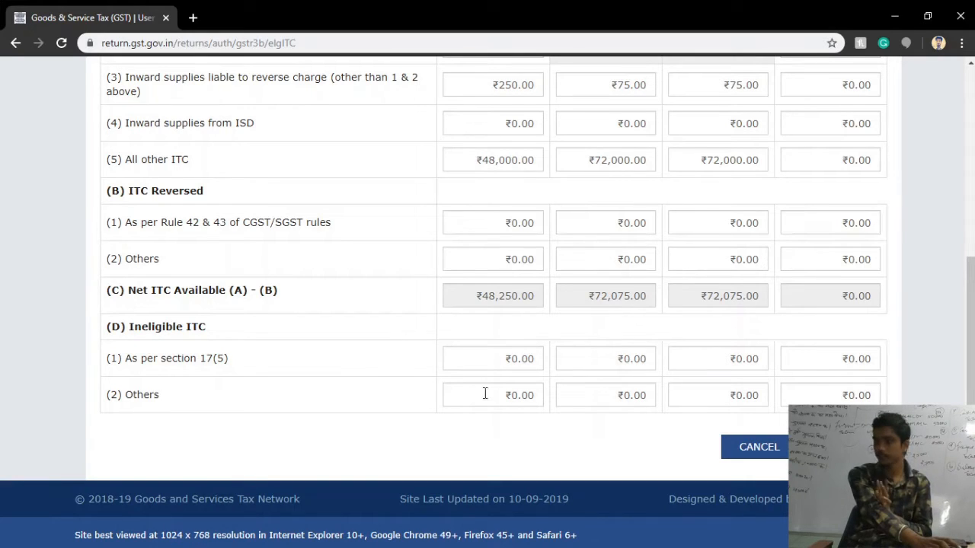
left_click(844, 447)
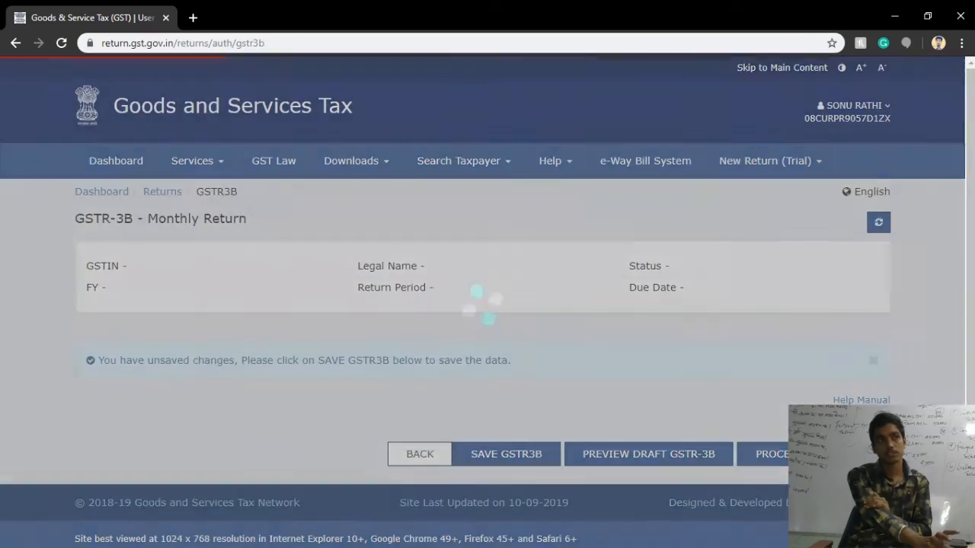
Examine section 5 on exempt, nil-rated and non-GST inward supplies and leave it without entering values.
scroll(737, 270, "down", 2)
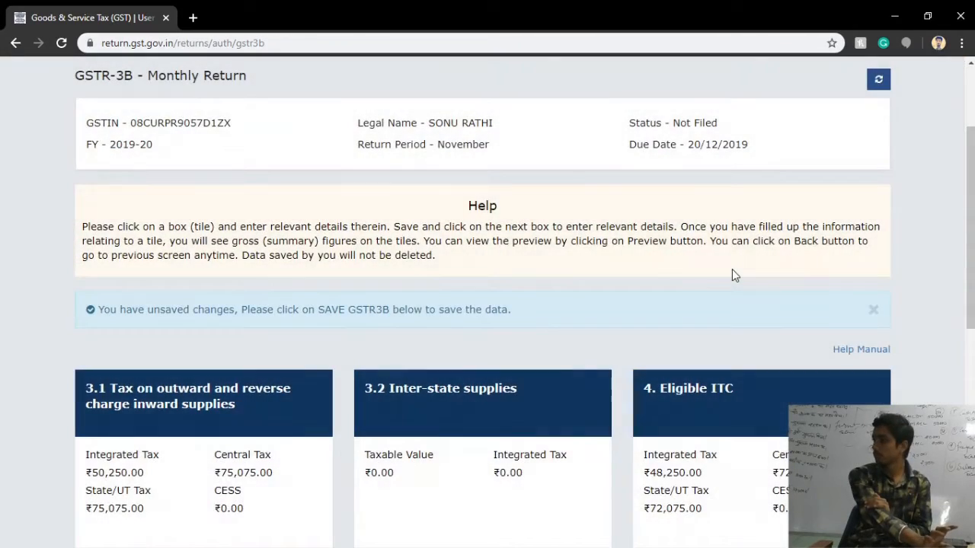
scroll(762, 283, "down", 3)
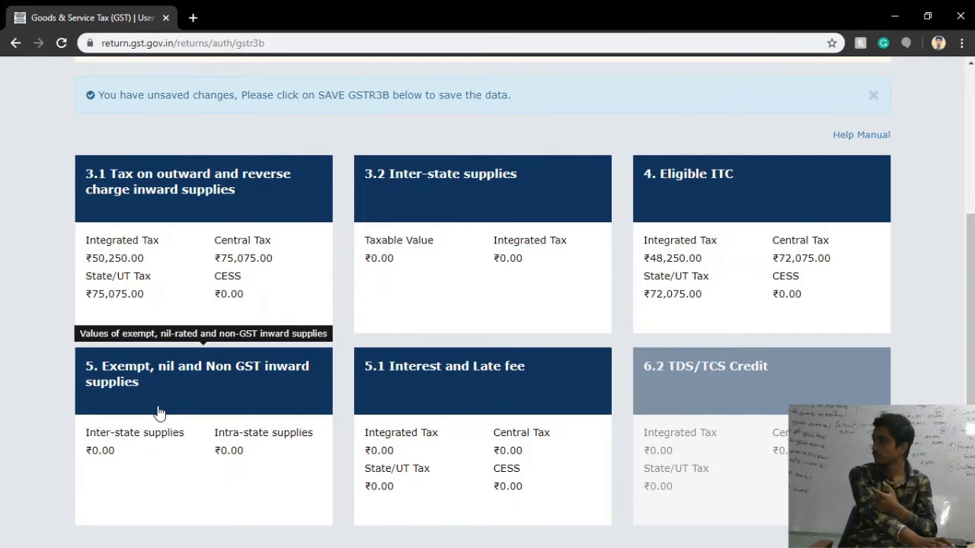
left_click(235, 374)
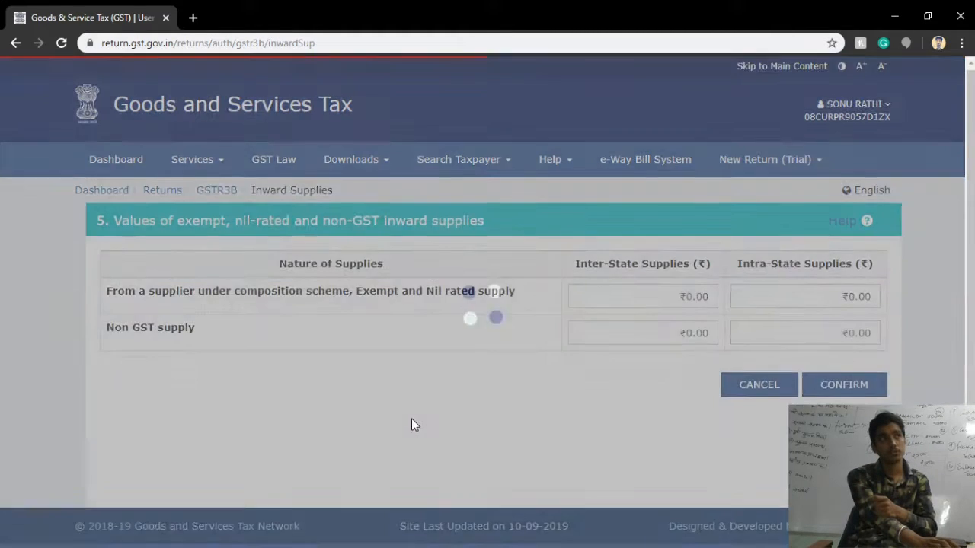
scroll(412, 418, "down", 1)
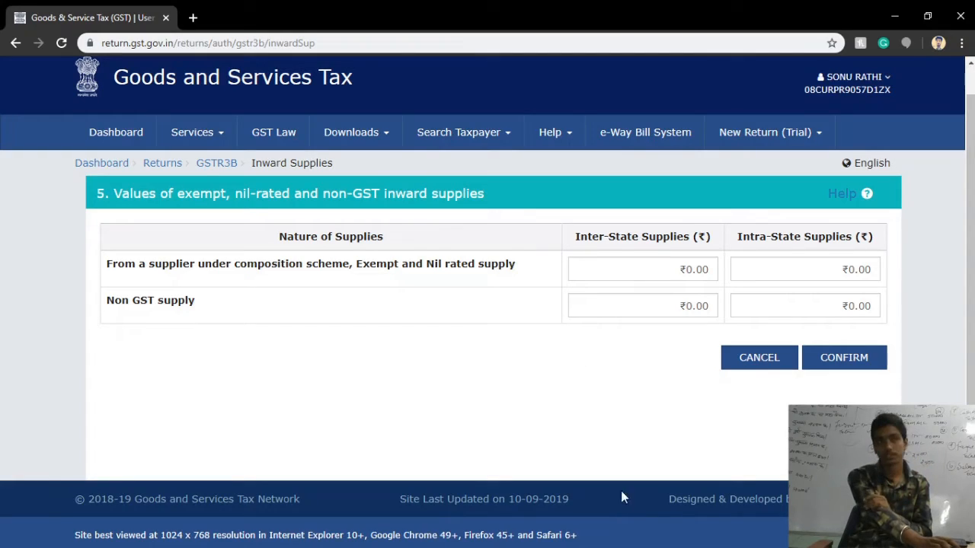
left_click(750, 356)
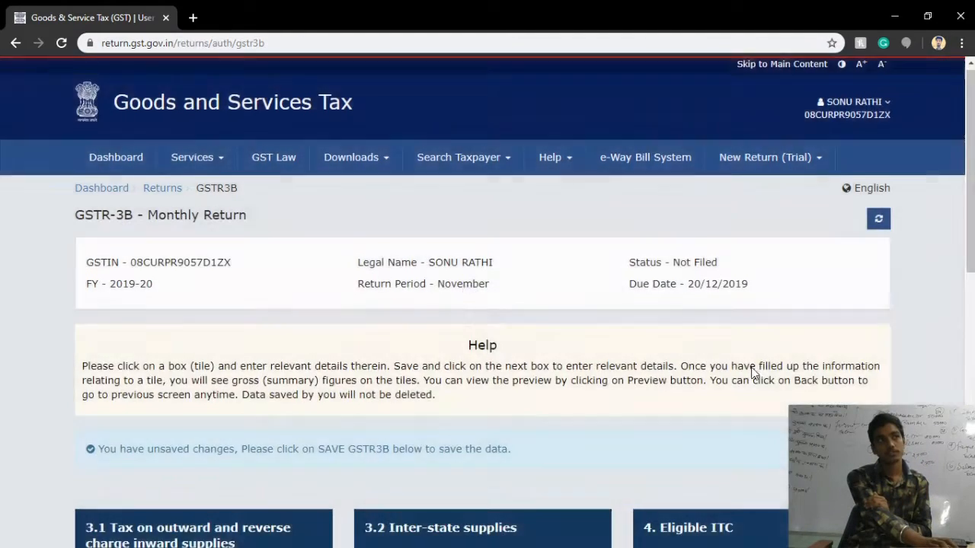
Examine section 5.1 on interest and late fee payable and leave it without declaring any interest.
scroll(751, 372, "down", 7)
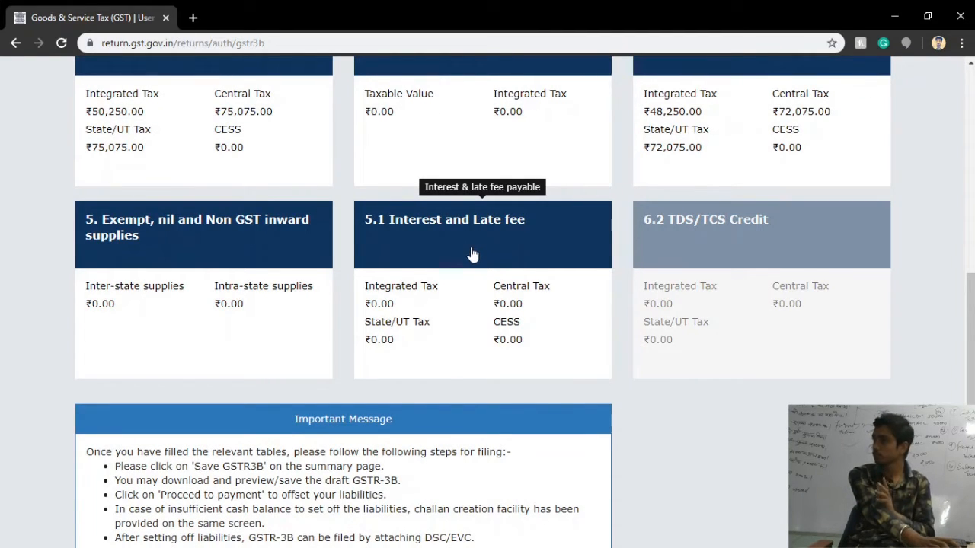
left_click(470, 259)
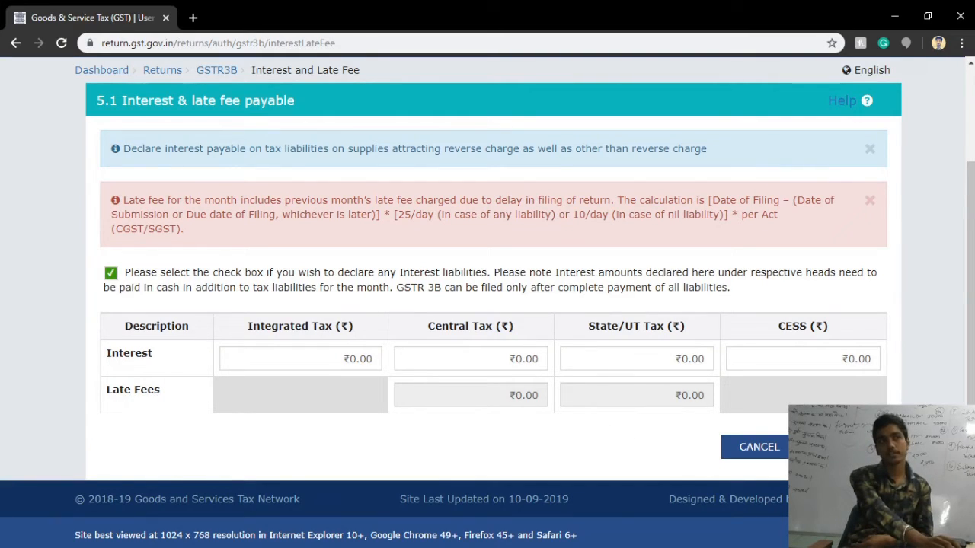
left_click(746, 448)
Save the GSTR-3B return with the confirmed section details.
scroll(607, 394, "down", 4)
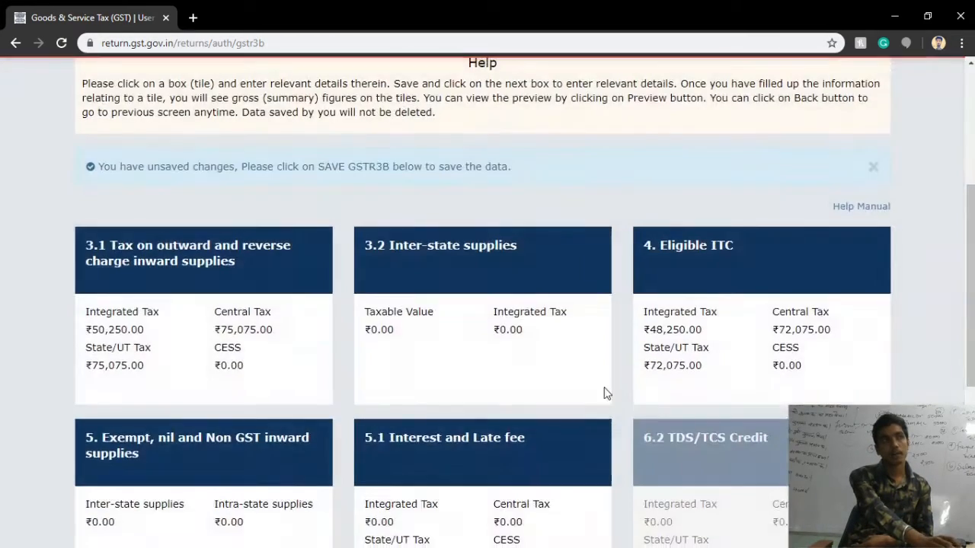
scroll(872, 200, "up", 3)
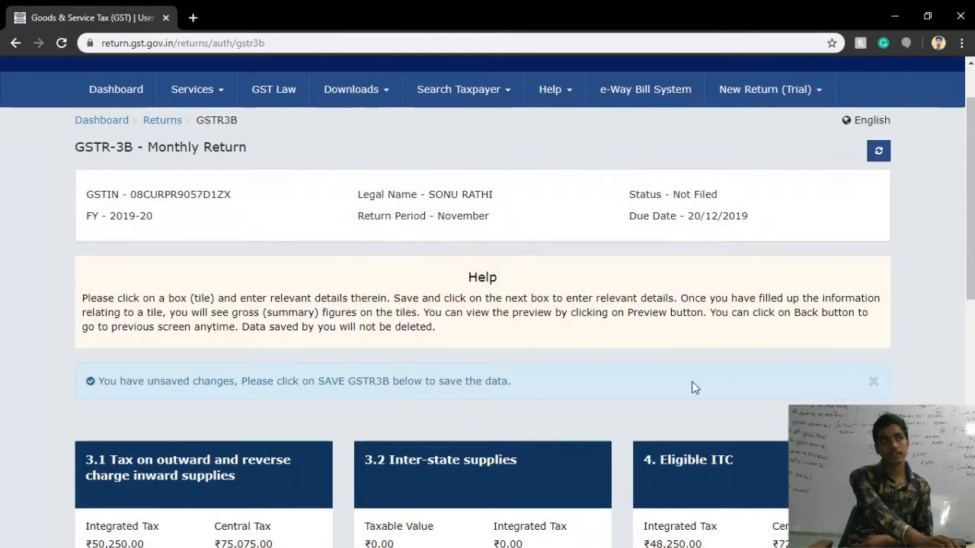
scroll(692, 388, "down", 9)
left_click(496, 452)
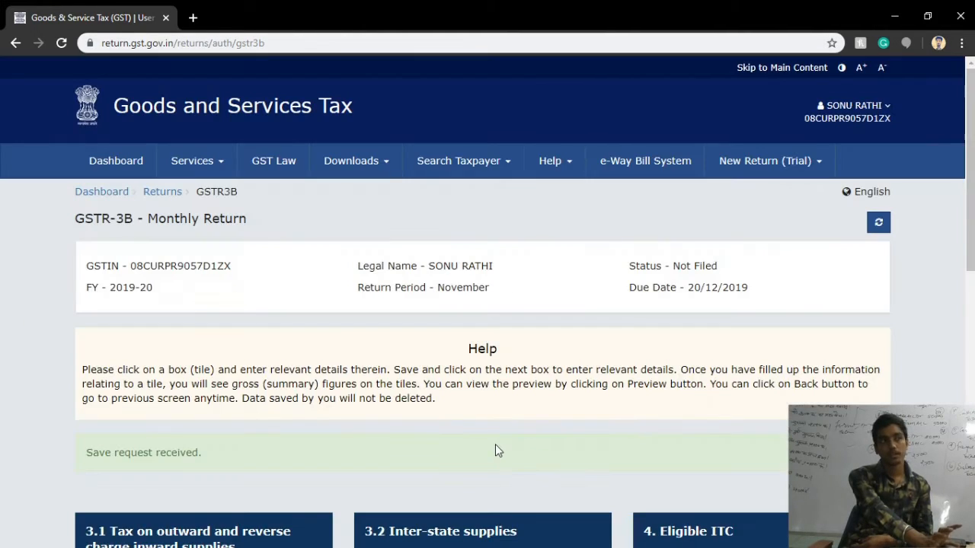
Refresh the save status of the return, check the section summaries and try to proceed to payment.
left_click(872, 223)
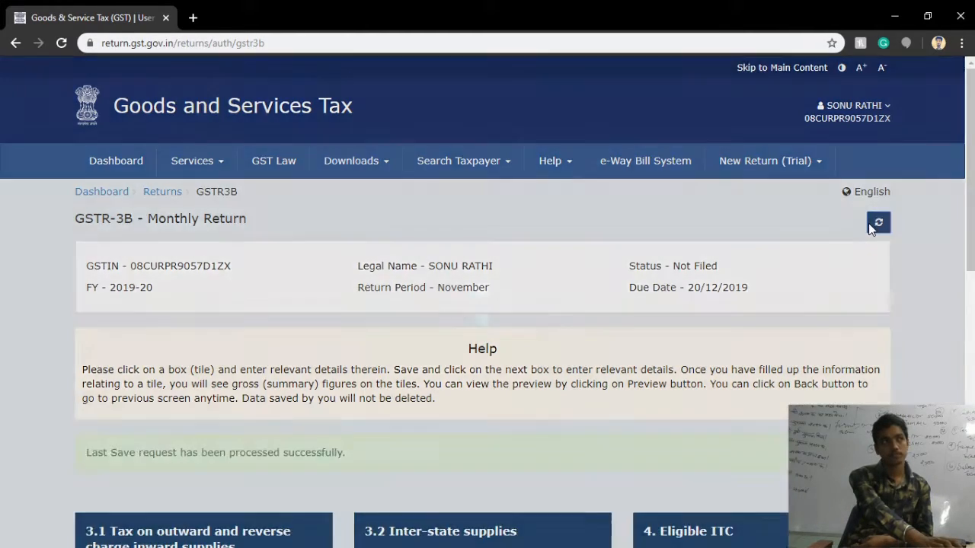
scroll(810, 300, "down", 10)
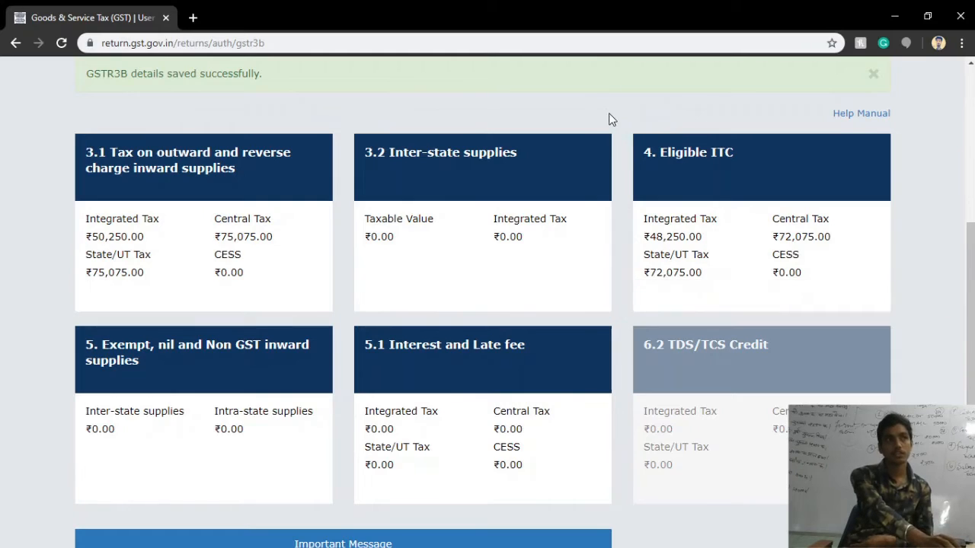
scroll(611, 120, "down", 4)
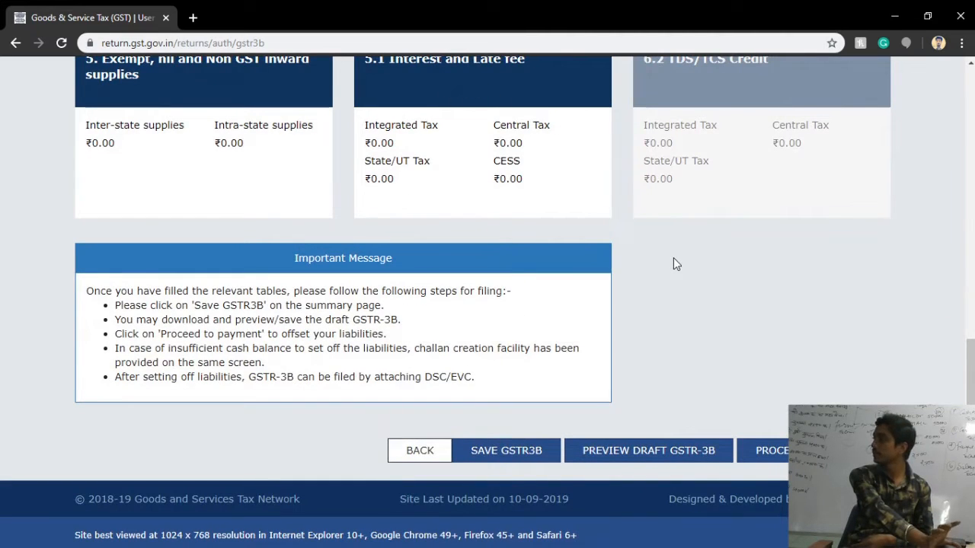
left_click(761, 450)
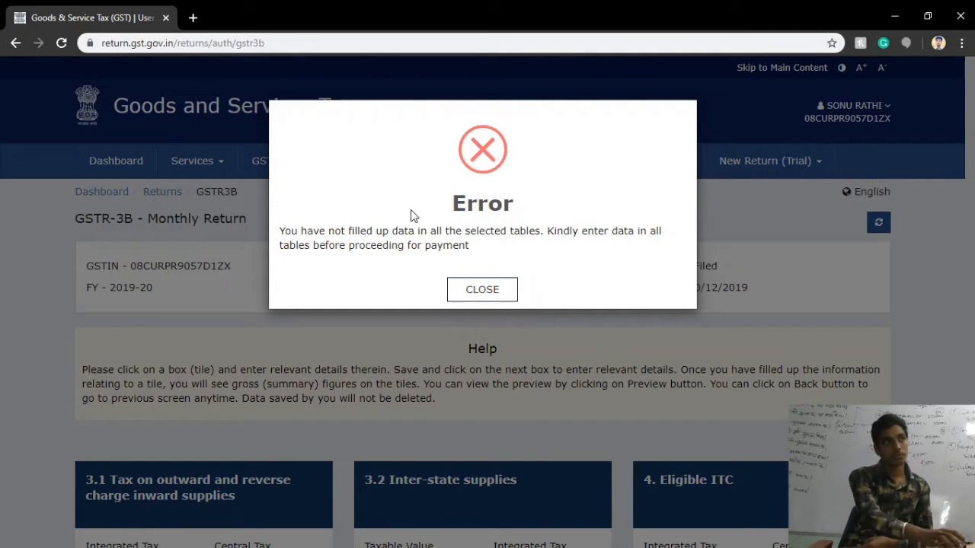
left_click(482, 289)
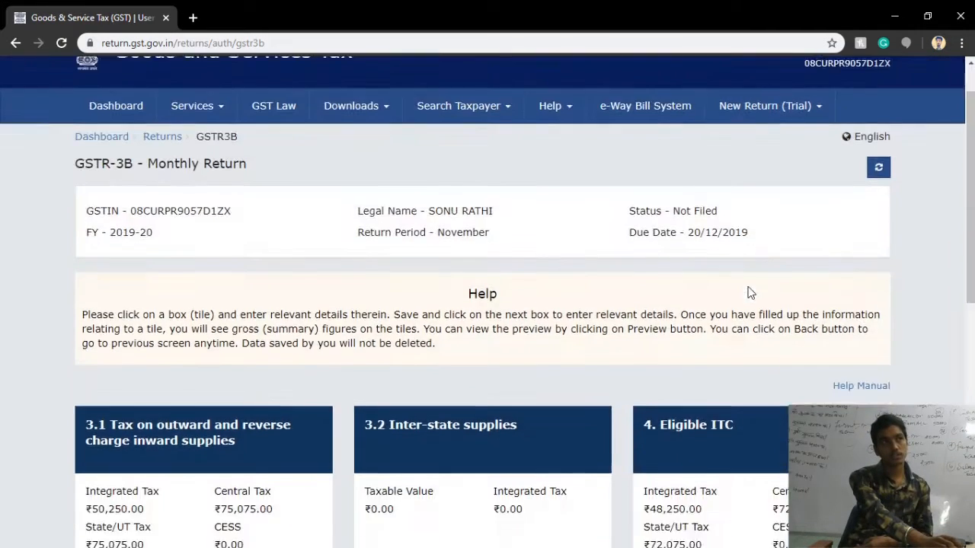
Return to the GSTR-3B questionnaire, answer No for Tables 3.2, 5 and 5.1, and continue to the return summary.
scroll(718, 300, "down", 6)
left_click(445, 445)
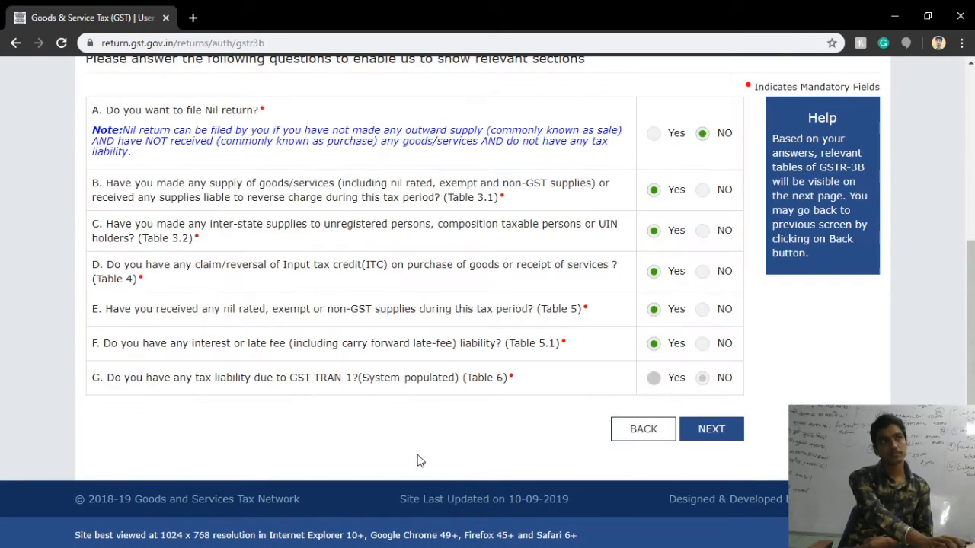
left_click(702, 230)
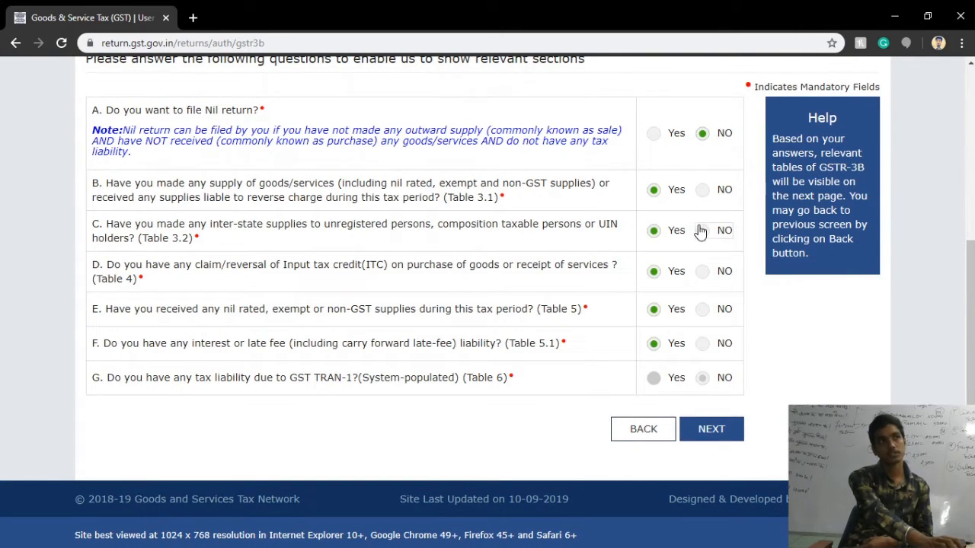
left_click(701, 309)
left_click(716, 347)
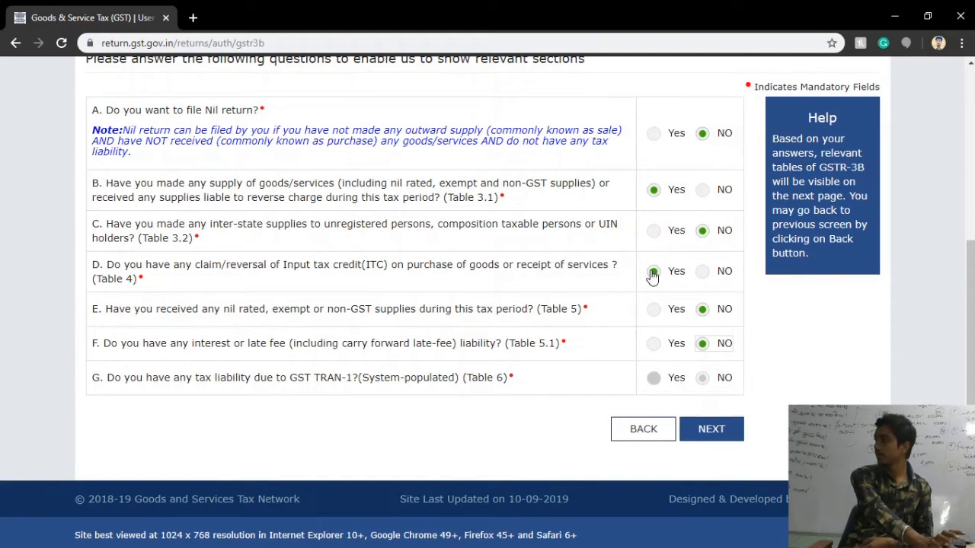
left_click(709, 428)
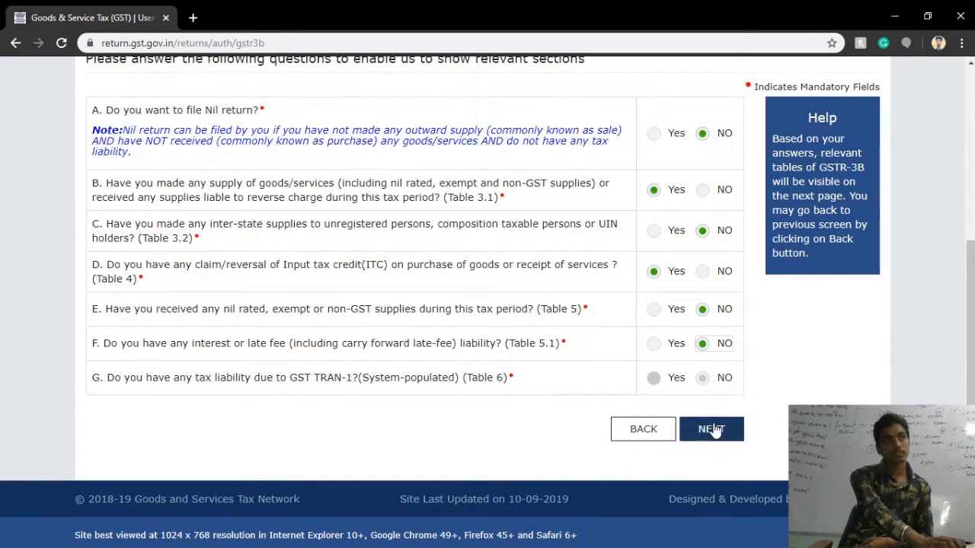
Save the return with only the 3.1 and Eligible ITC tables, refresh its save status, and proceed to payment.
scroll(714, 434, "down", 2)
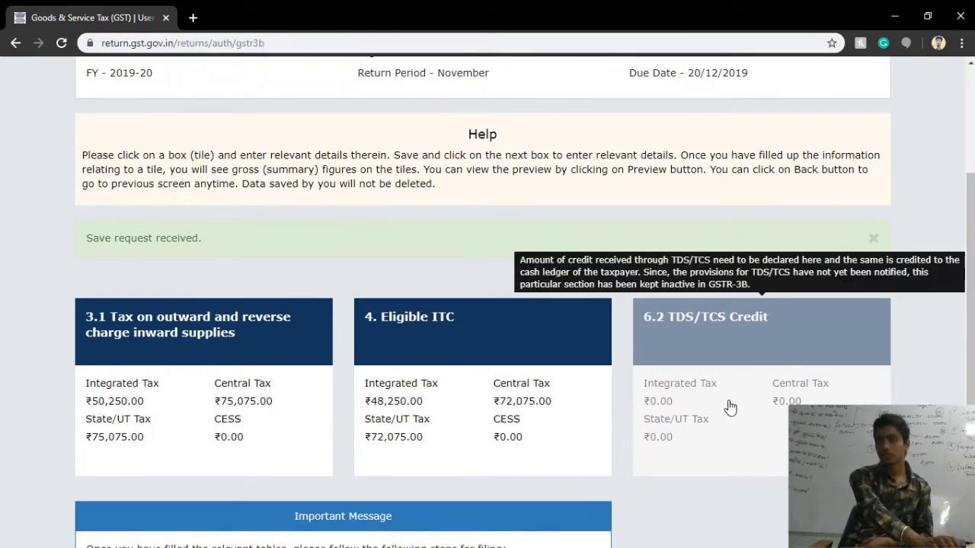
scroll(731, 404, "down", 3)
scroll(701, 244, "up", 5)
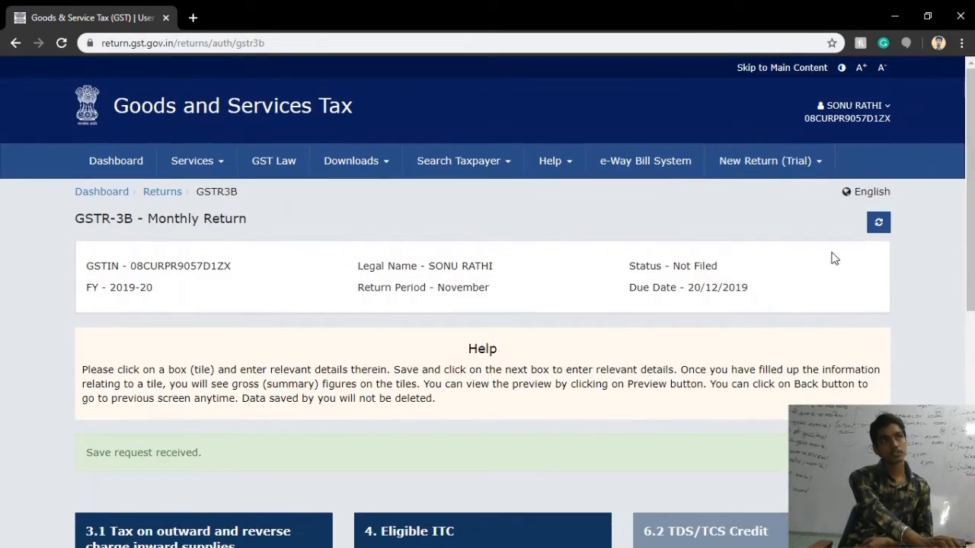
left_click(878, 223)
scroll(863, 249, "down", 4)
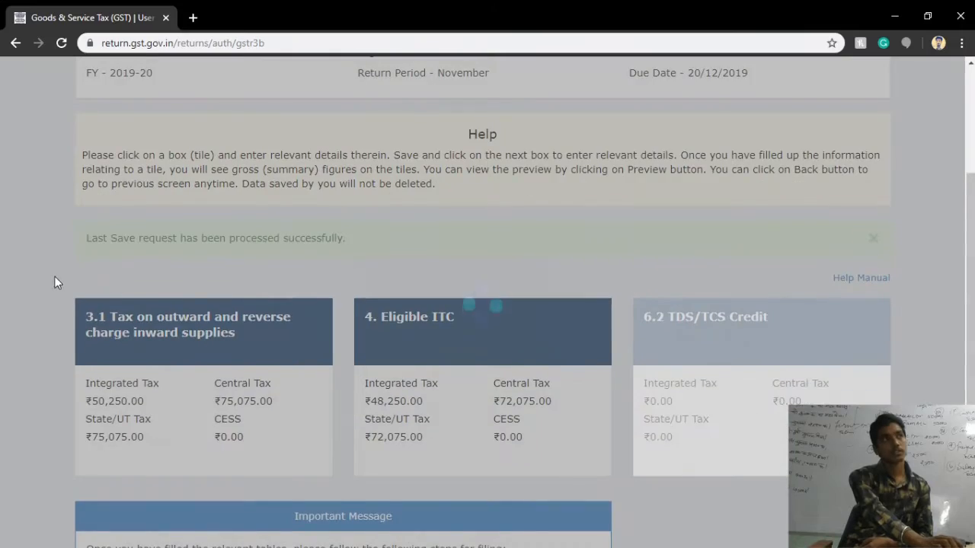
scroll(79, 243, "down", 2)
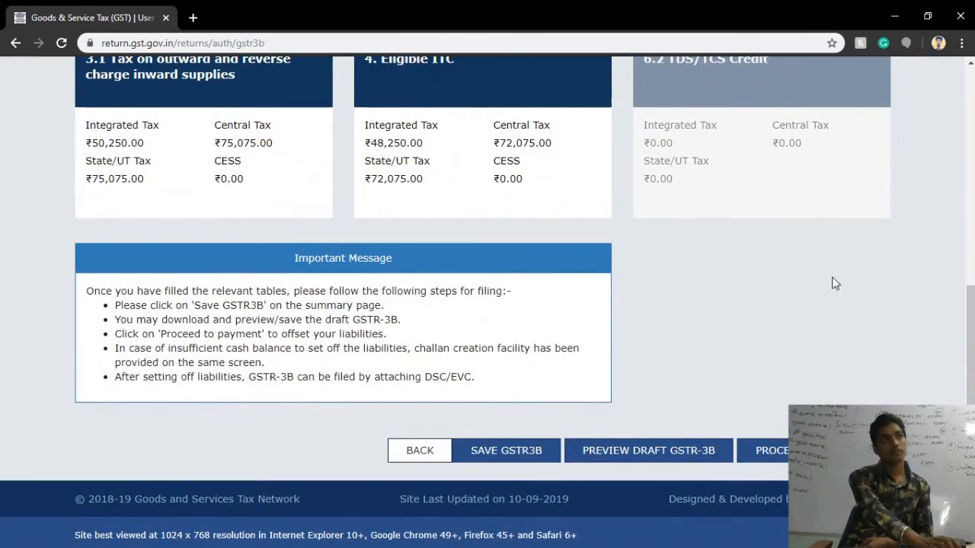
left_click(768, 451)
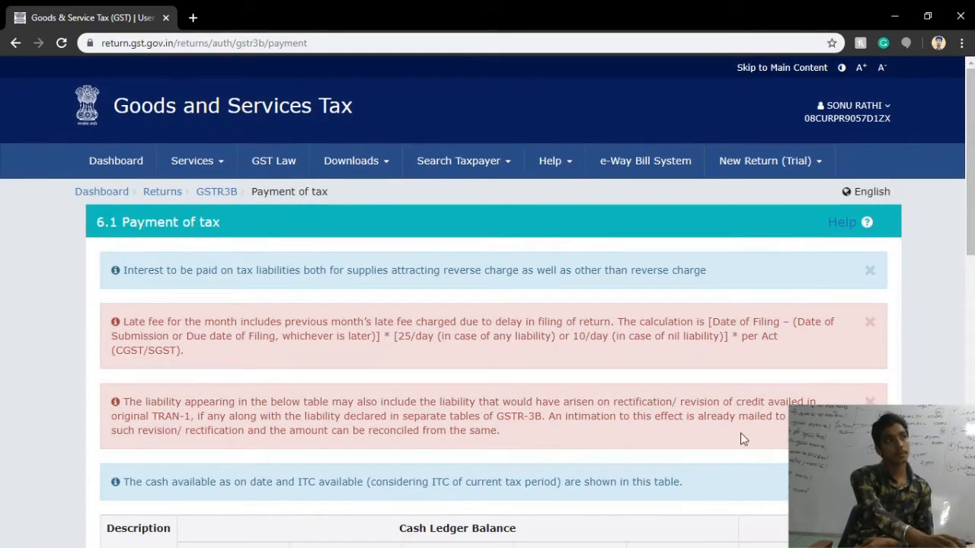
Examine the cash and credit ledger balances in section 6.1 and how ITC is set off against each tax payable.
scroll(579, 411, "down", 2)
scroll(577, 412, "down", 1)
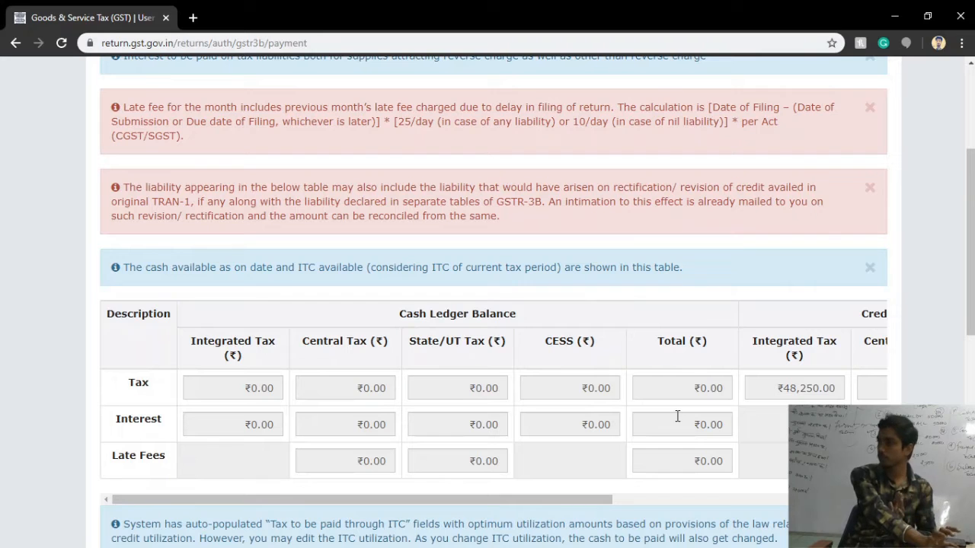
left_click_drag(368, 497, 633, 493)
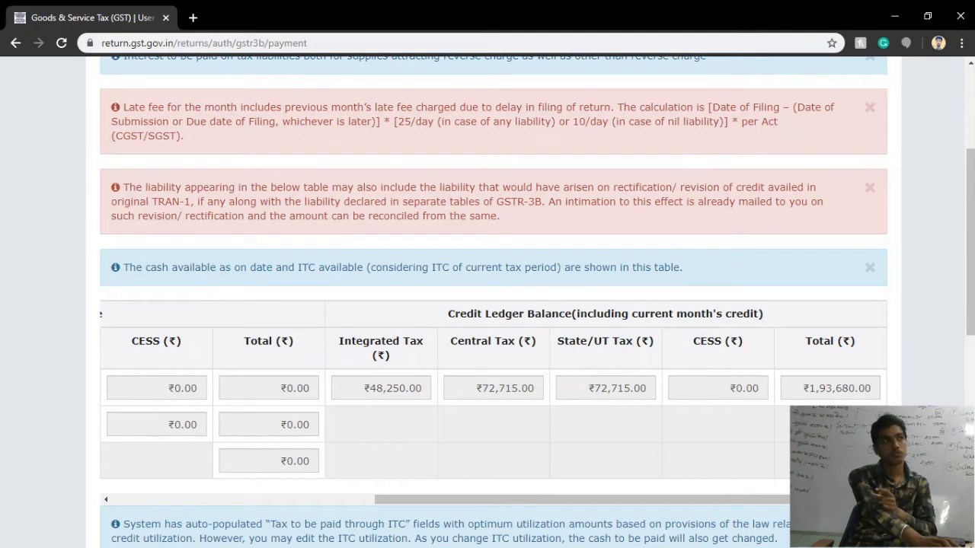
scroll(278, 468, "down", 4)
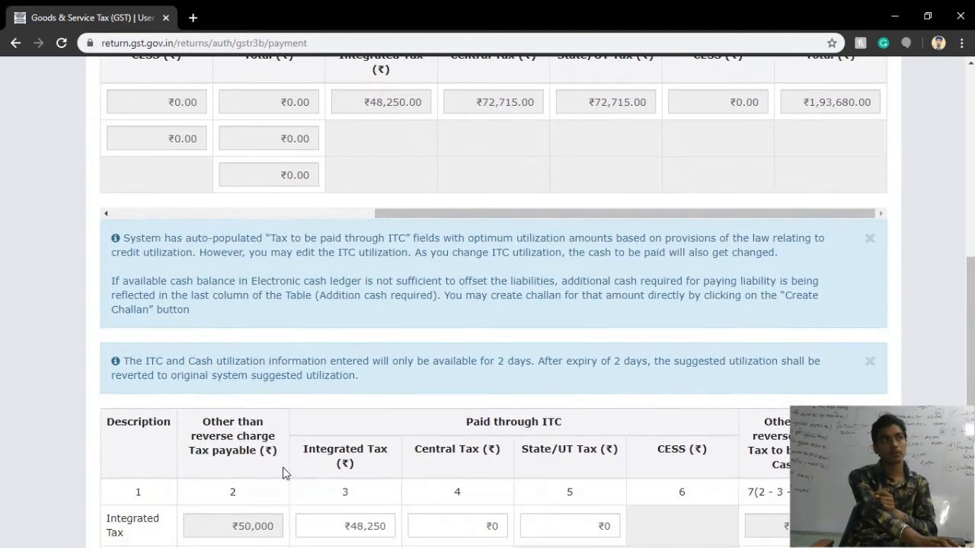
scroll(283, 473, "down", 2)
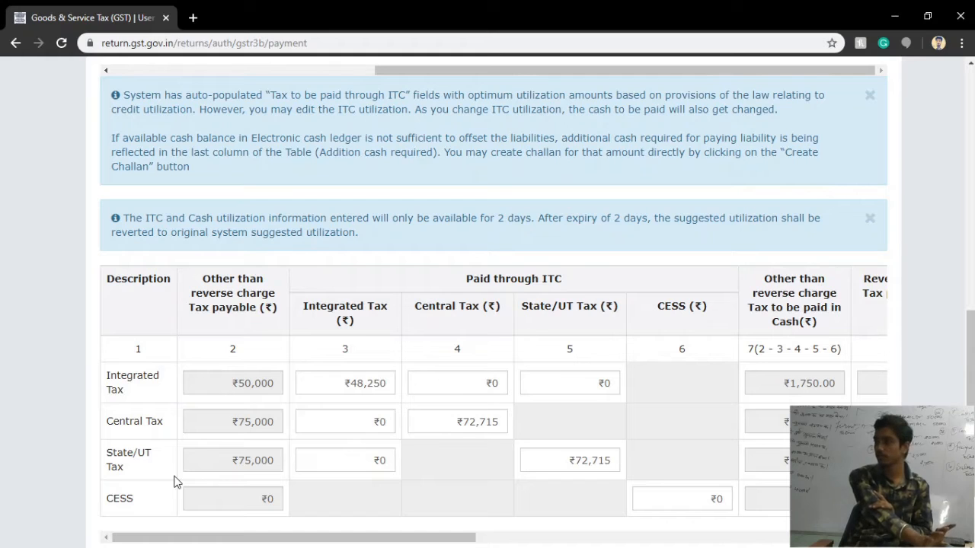
scroll(167, 538, "up", 3)
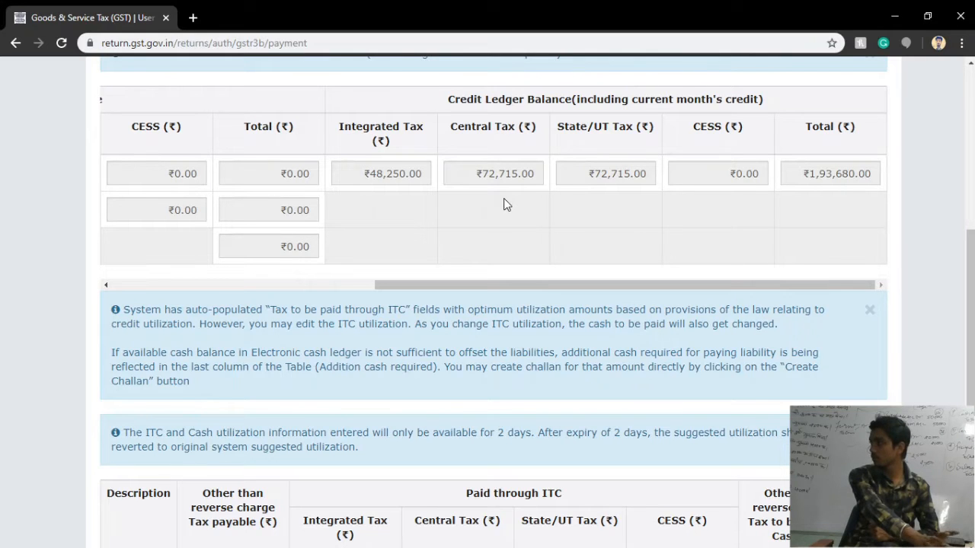
scroll(504, 204, "down", 2)
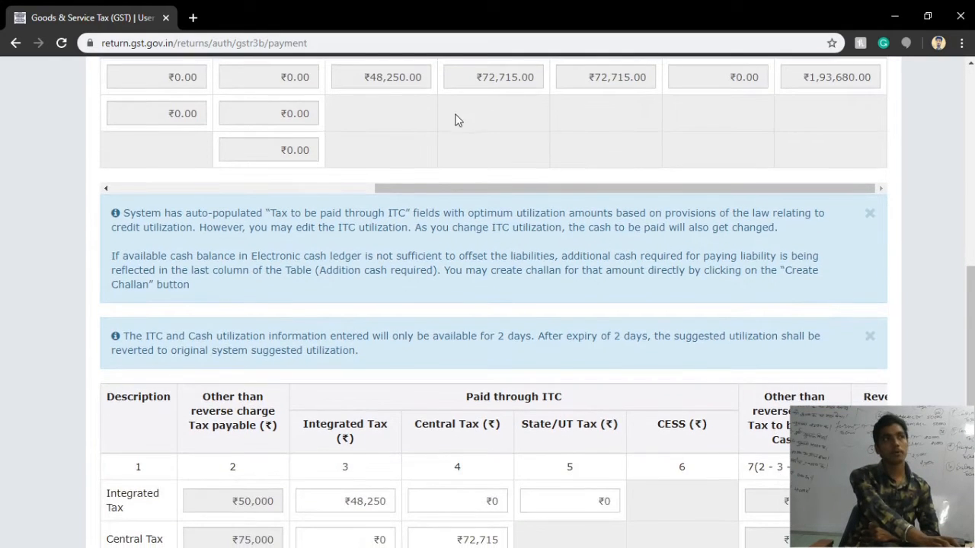
scroll(455, 120, "down", 3)
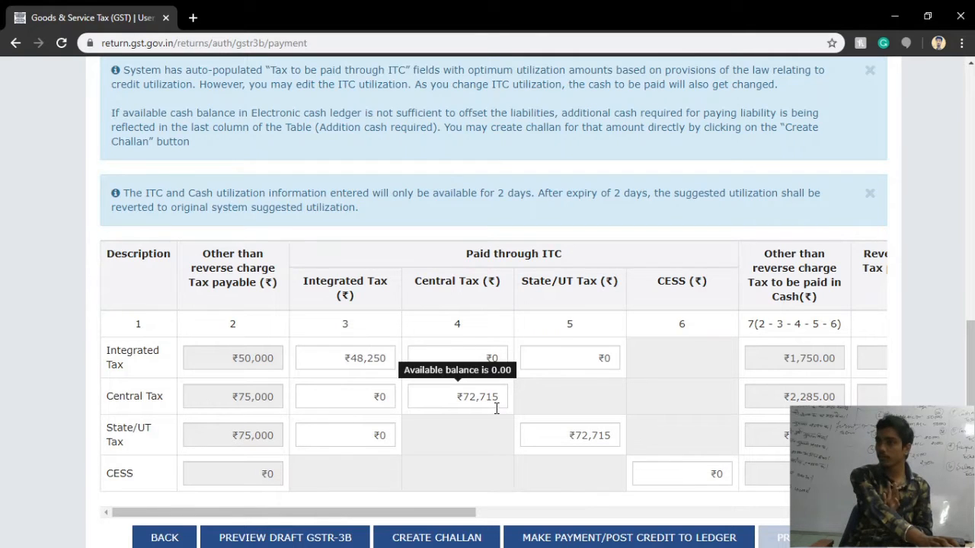
left_click_drag(372, 521, 457, 521)
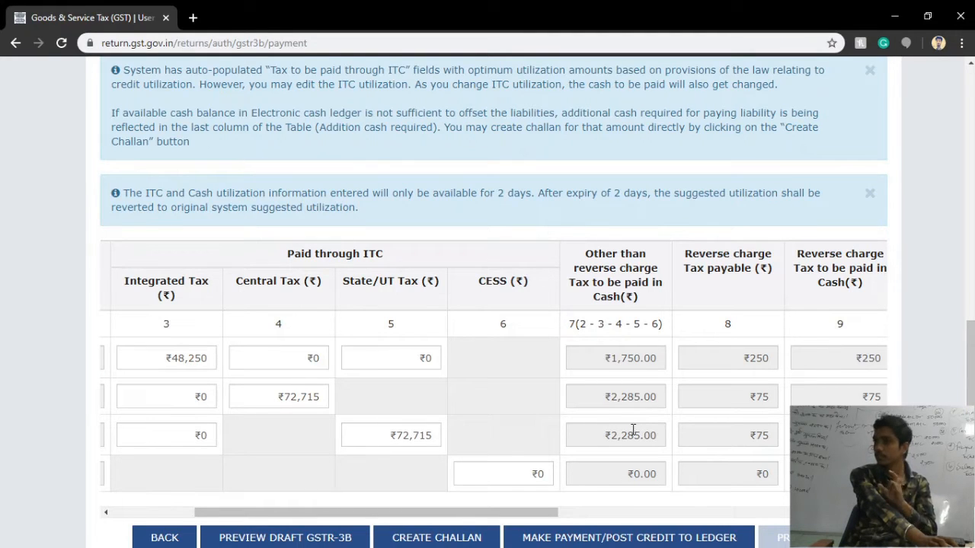
Review the reverse charge, interest, late fee and additional cash columns and compare them with the cash ledger balances.
scroll(623, 411, "up", 5)
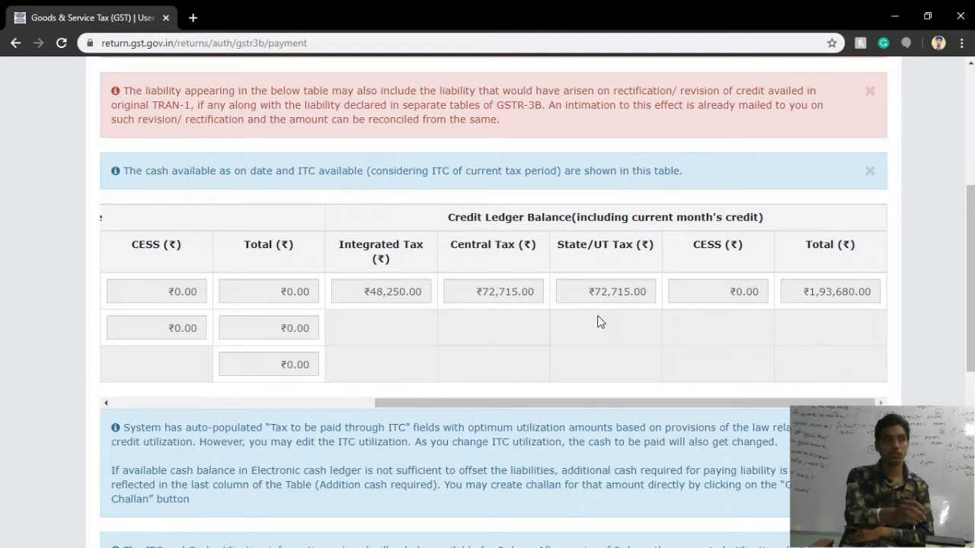
scroll(479, 414, "down", 4)
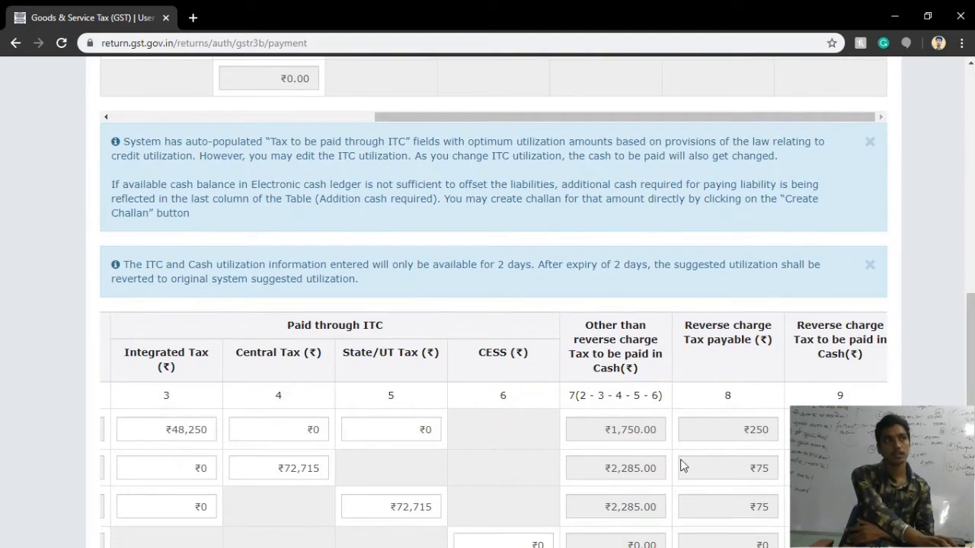
scroll(632, 440, "down", 1)
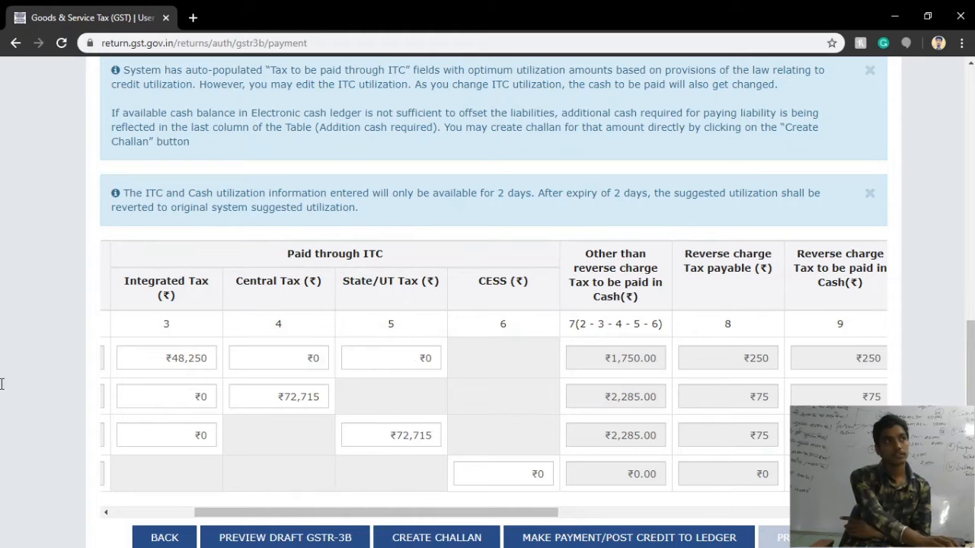
scroll(24, 357, "down", 1)
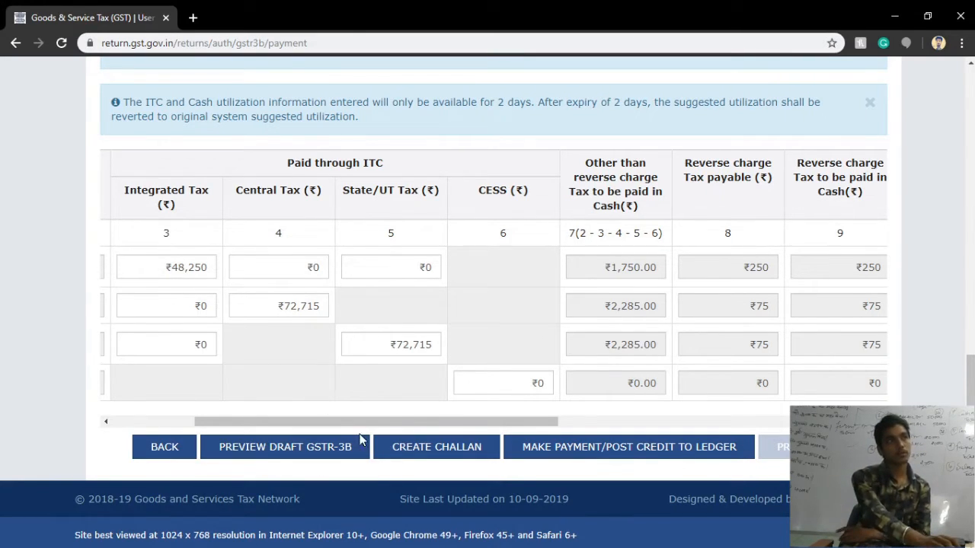
left_click_drag(375, 426, 463, 427)
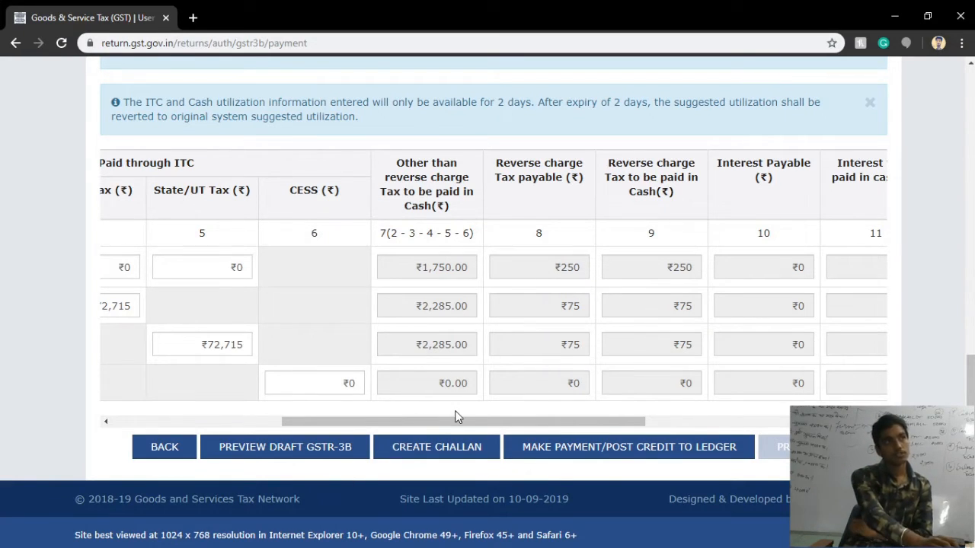
left_click_drag(459, 421, 723, 409)
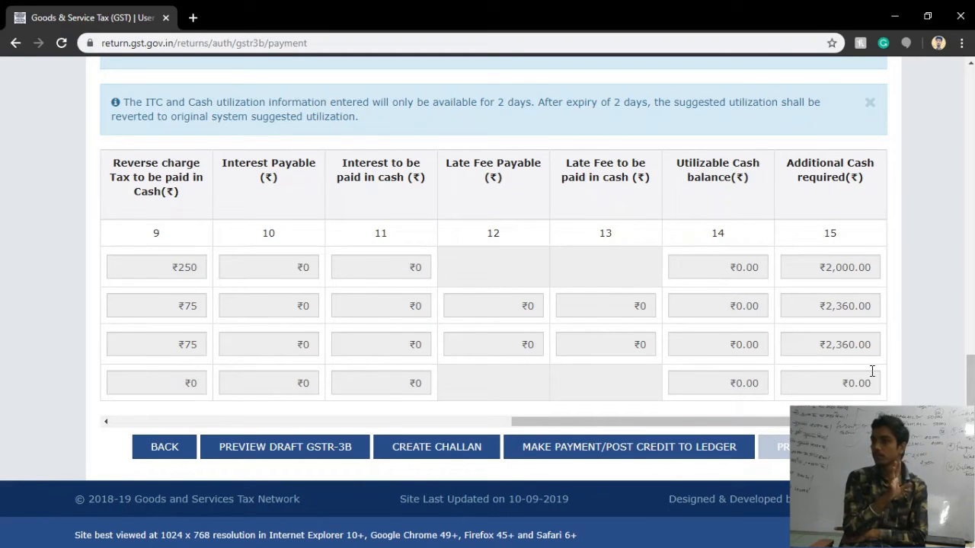
scroll(420, 467, "up", 10)
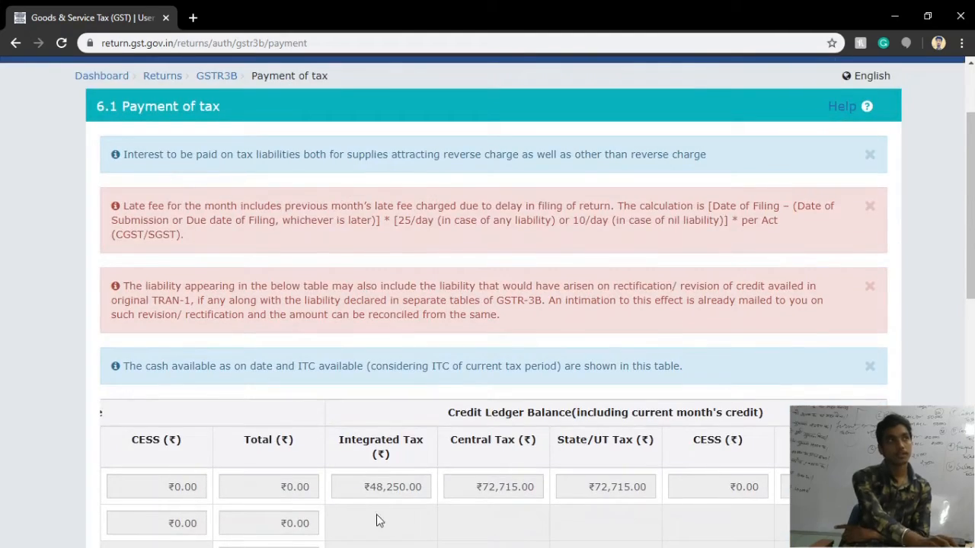
scroll(440, 379, "down", 1)
scroll(439, 378, "down", 3)
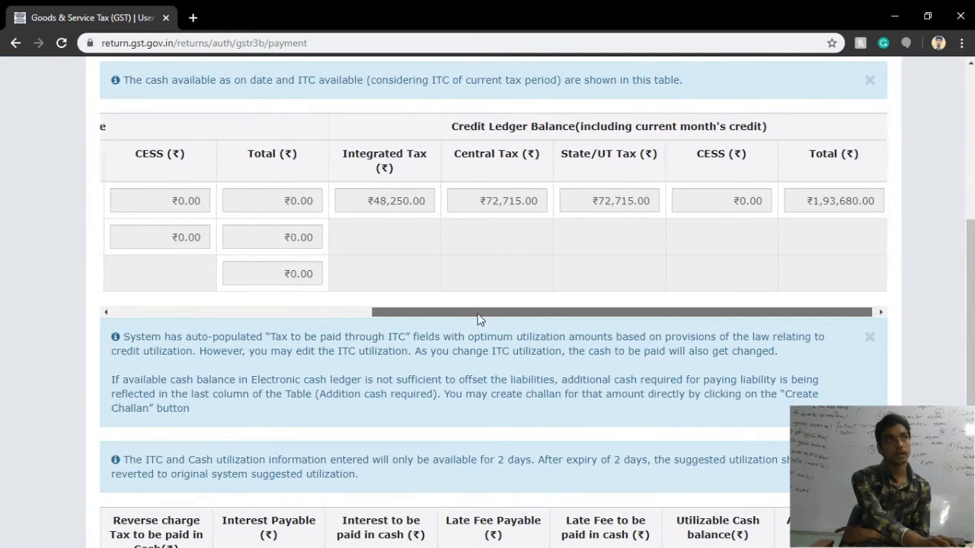
left_click_drag(482, 312, 200, 330)
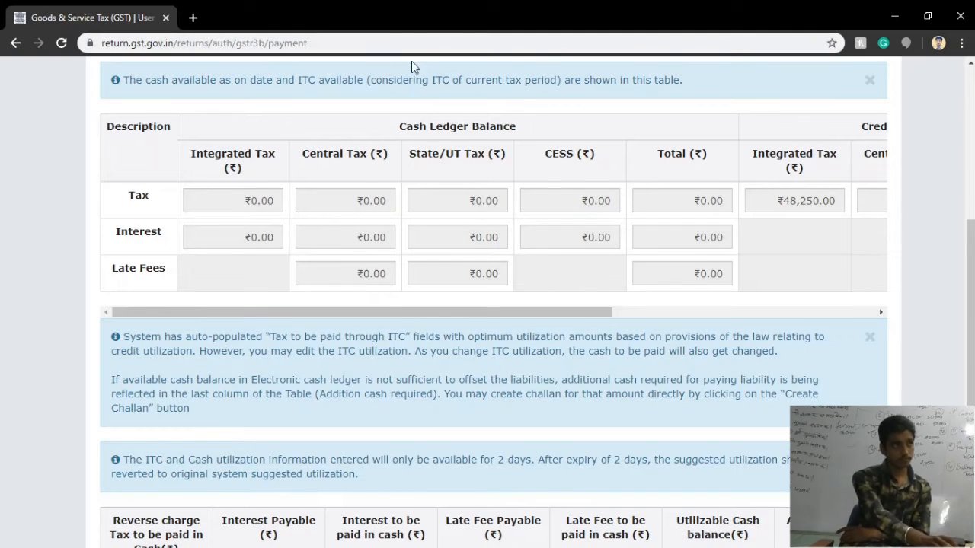
scroll(442, 130, "down", 5)
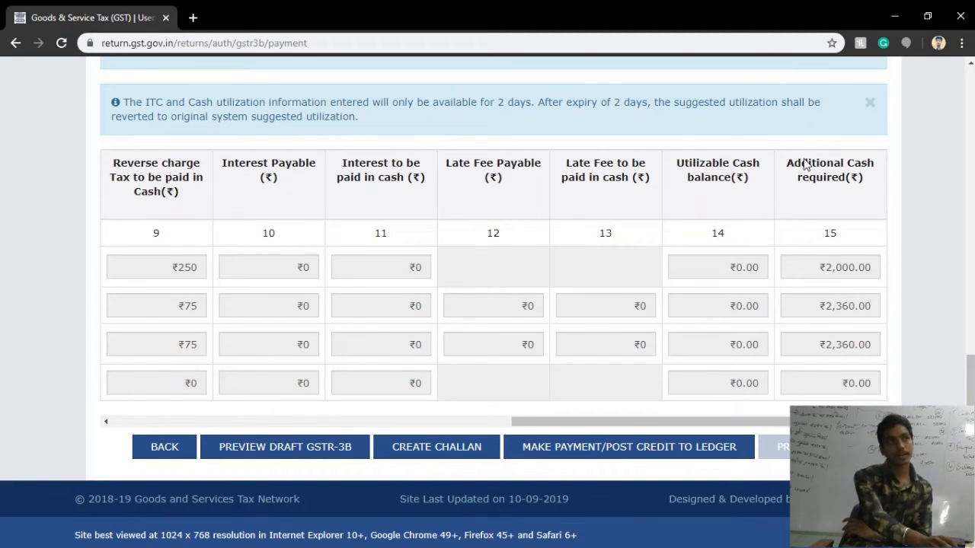
Create a challan for the additional cash required and view the alternative payment services for challan creation.
left_click(442, 447)
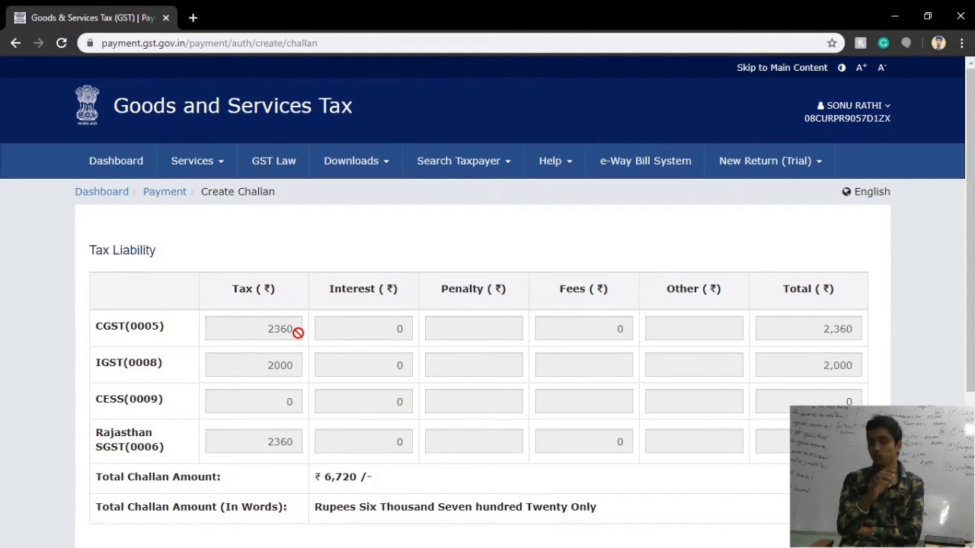
left_click(219, 169)
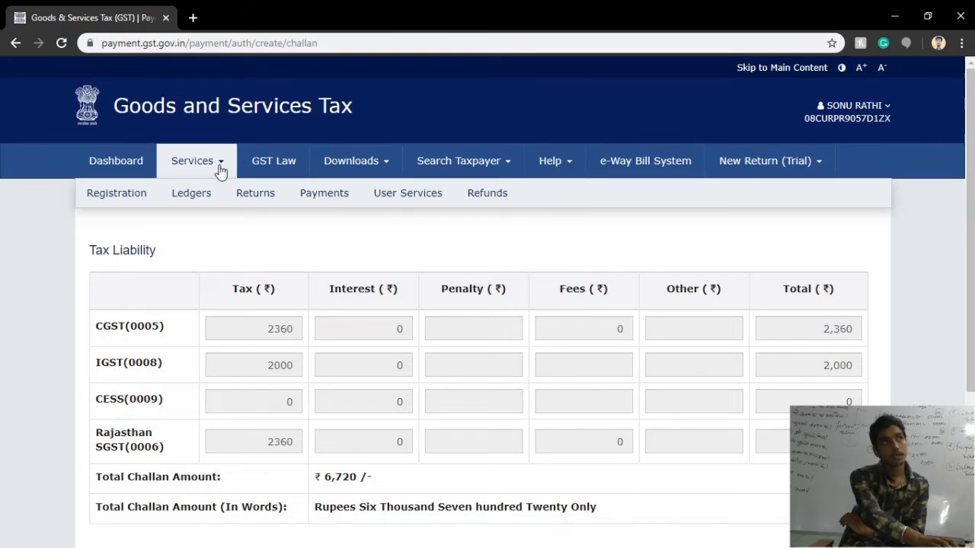
mouse_move(344, 204)
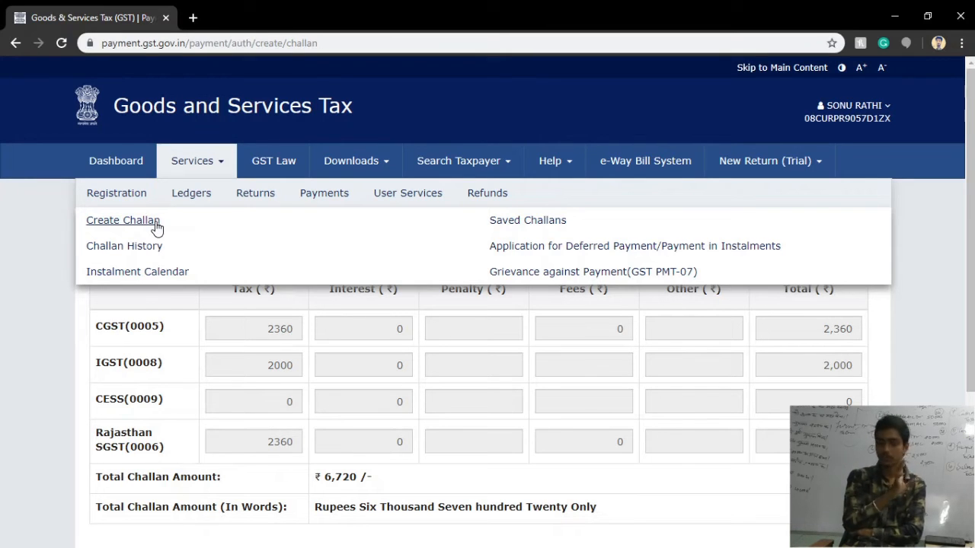
Generate the challan for the cash liability with E-Payment as the payment mode.
scroll(282, 419, "down", 2)
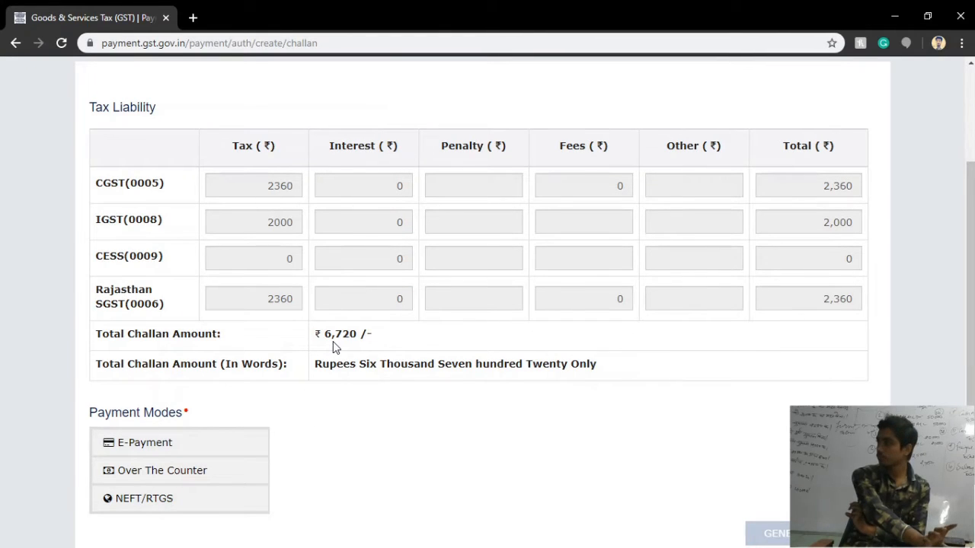
scroll(327, 350, "down", 1)
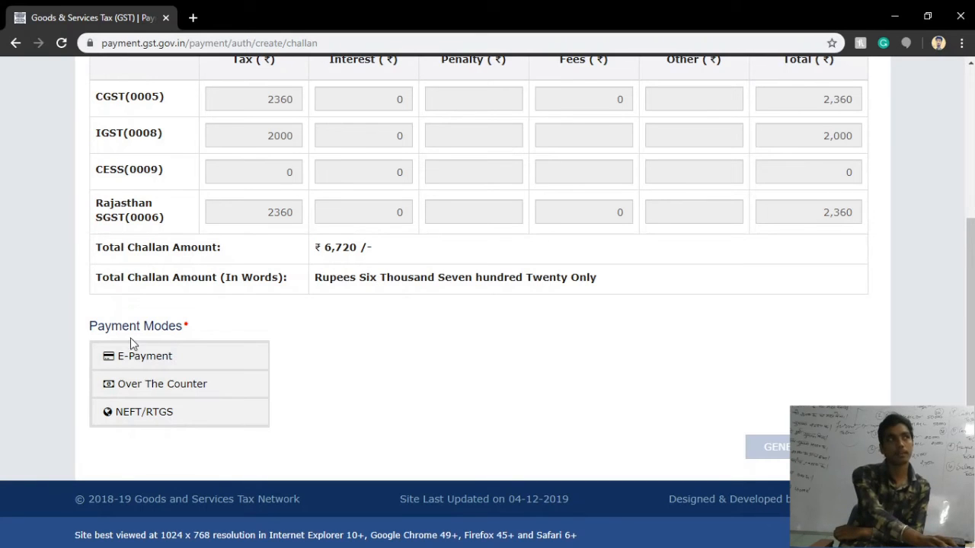
left_click(144, 359)
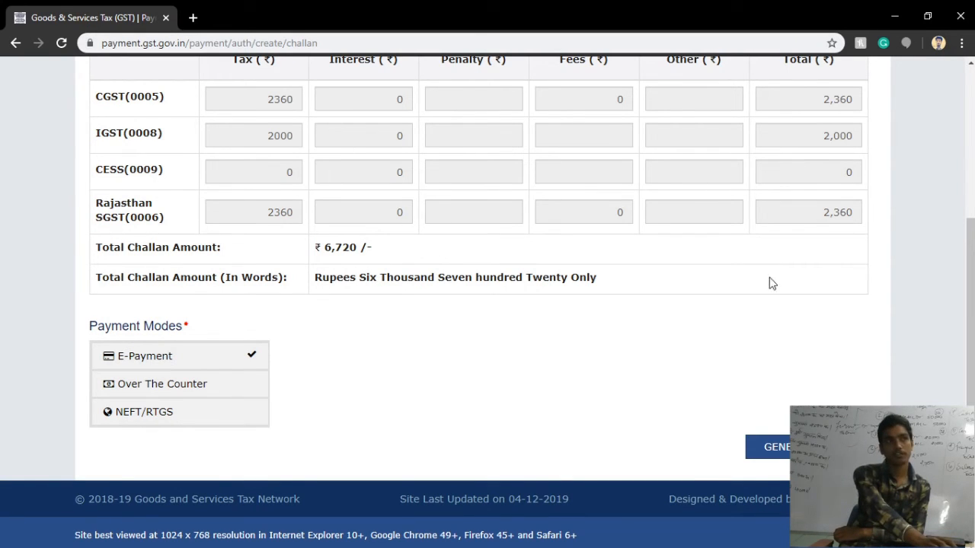
left_click(773, 447)
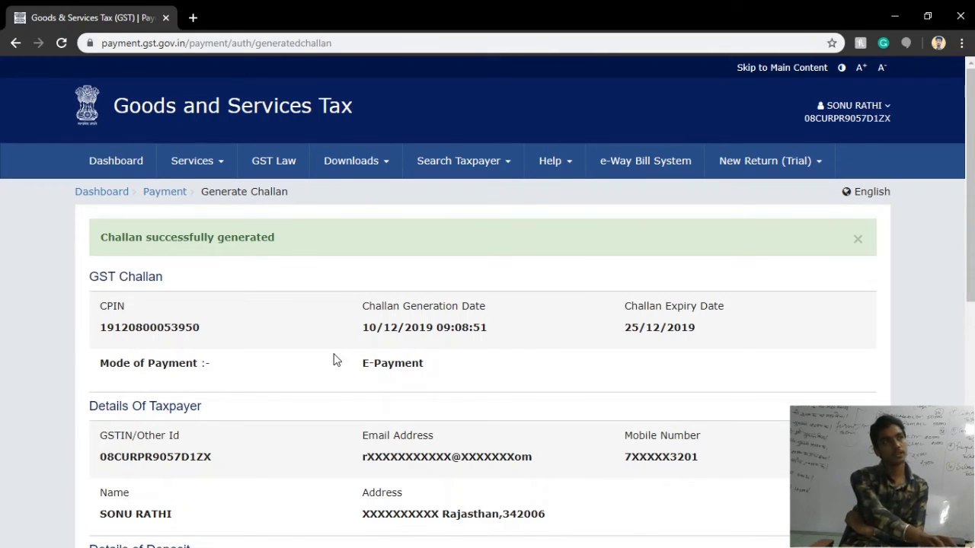
Set the generated challan's e-payment mode to Net Banking, accept the terms and conditions, and select Andhra Bank.
scroll(343, 396, "down", 3)
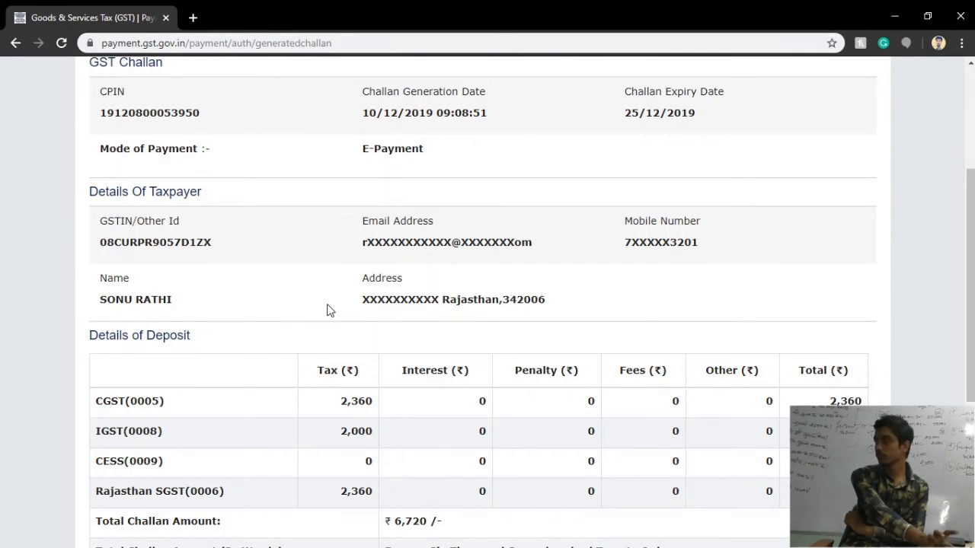
scroll(328, 381, "down", 2)
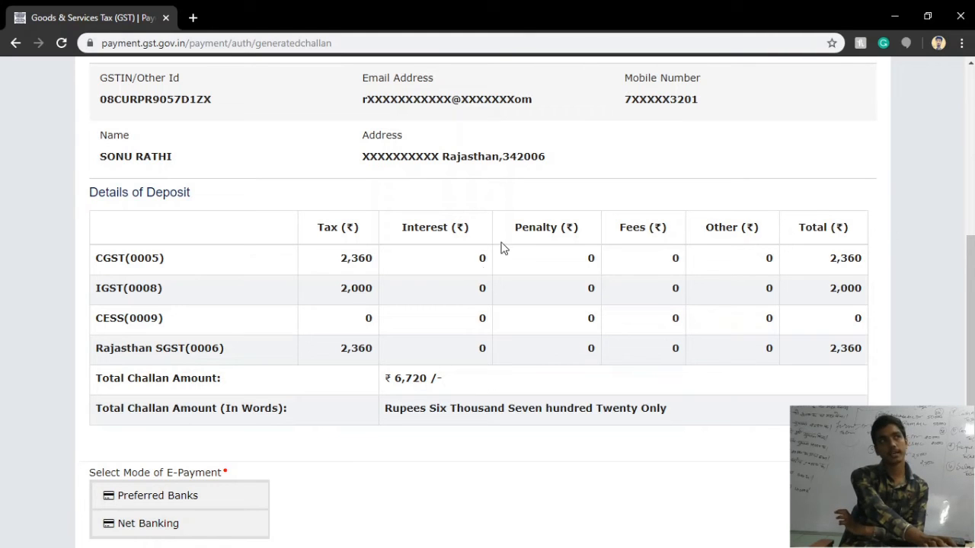
scroll(308, 425, "down", 2)
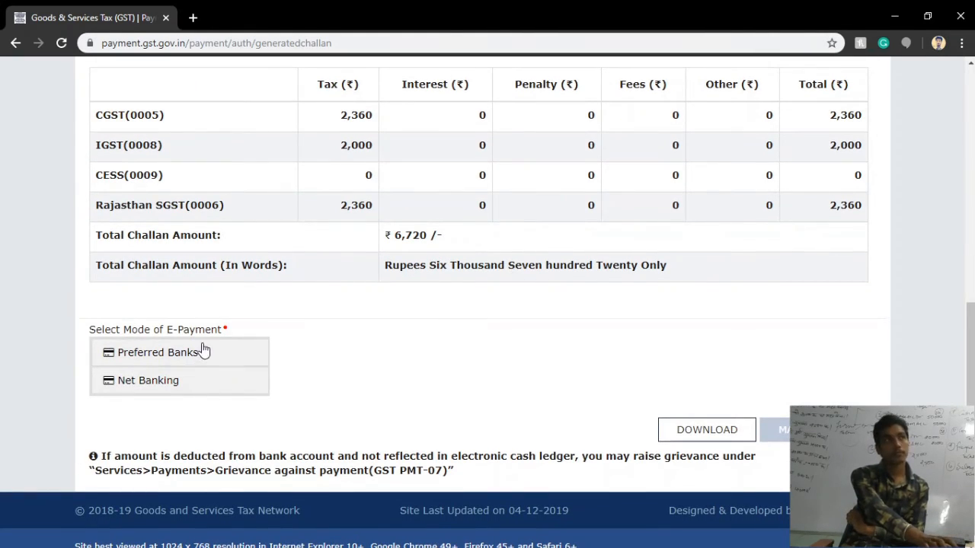
left_click(200, 351)
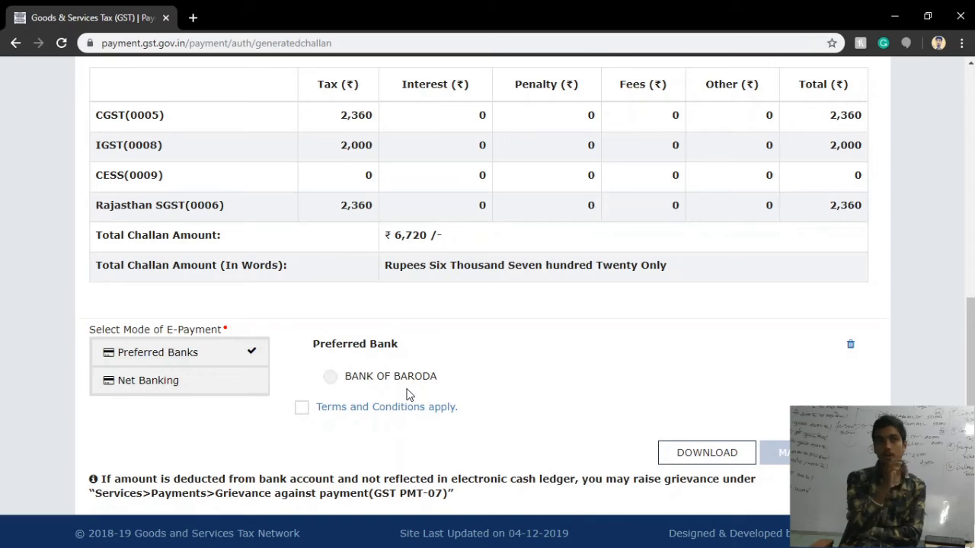
left_click(142, 388)
scroll(504, 418, "down", 2)
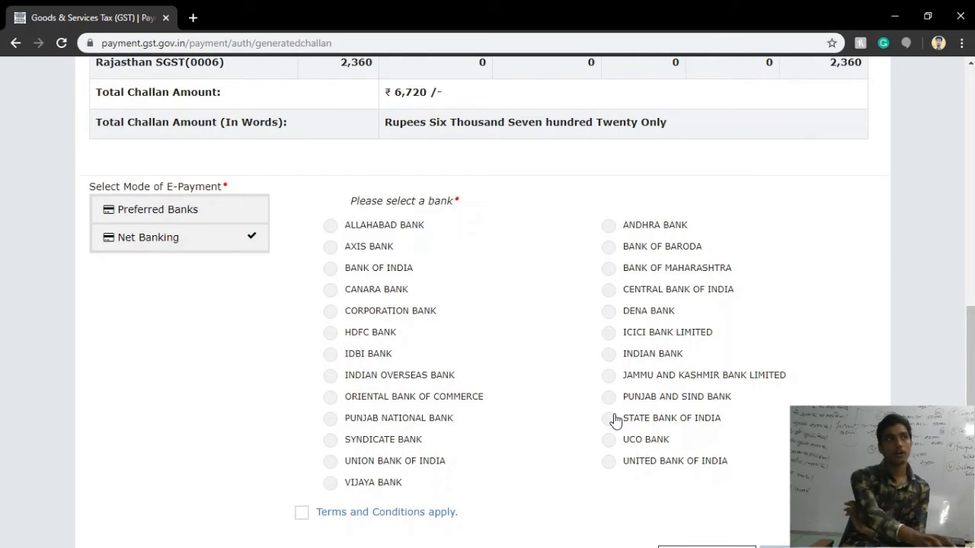
left_click(301, 513)
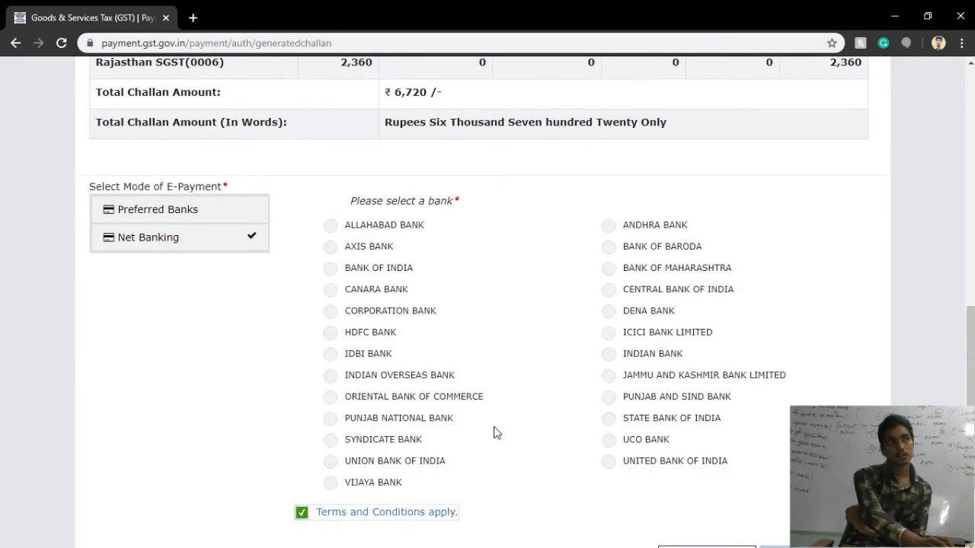
scroll(494, 433, "down", 2)
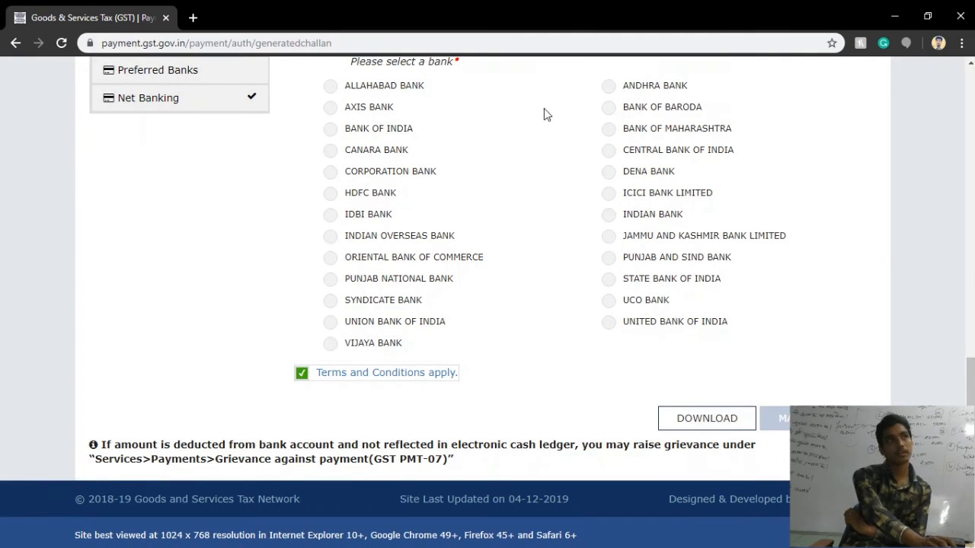
left_click(608, 87)
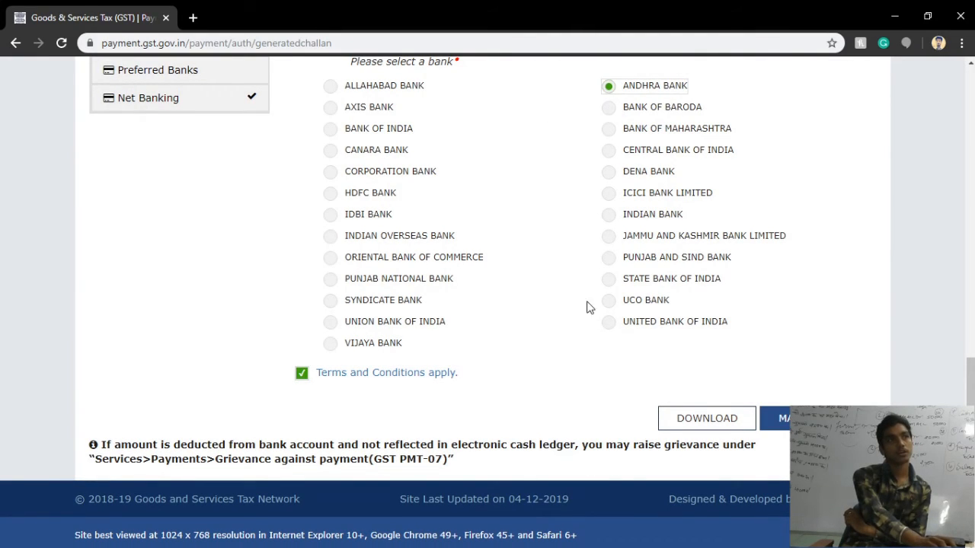